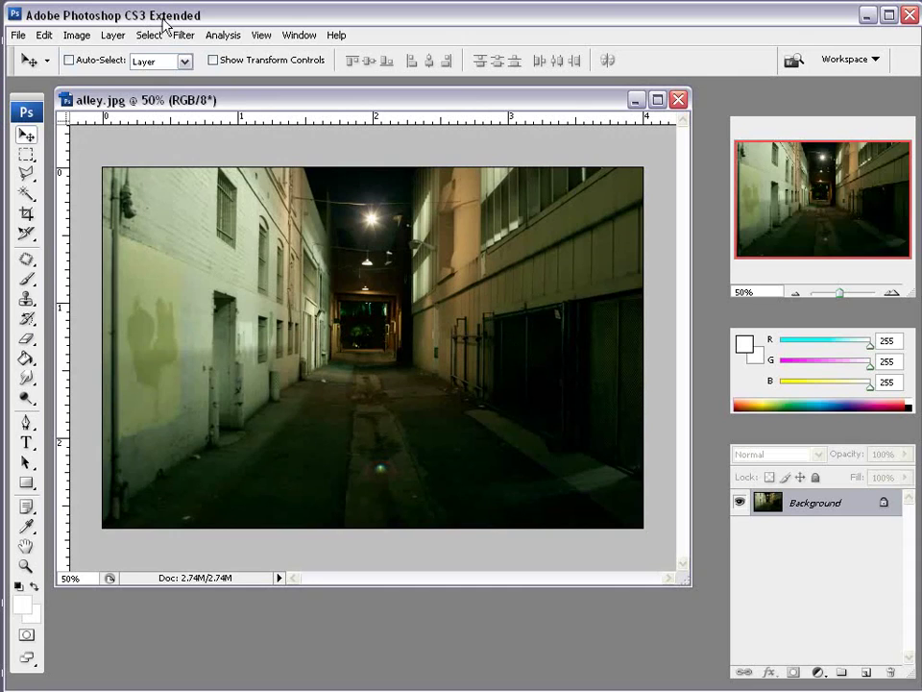
Step: Open the Vanishing Point filter on the alley photo
drag(236, 100, 239, 105)
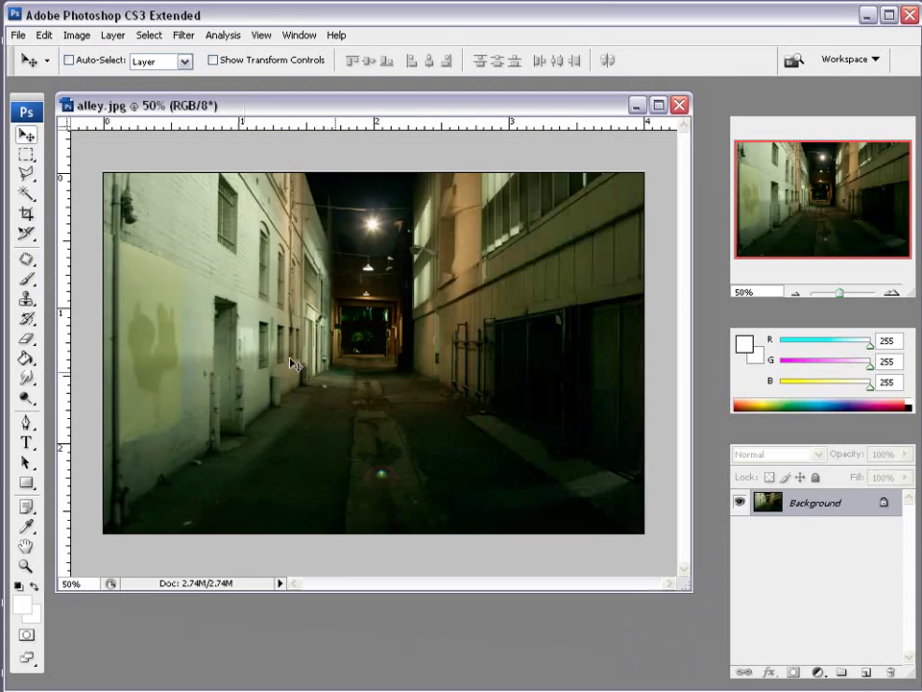
click(184, 36)
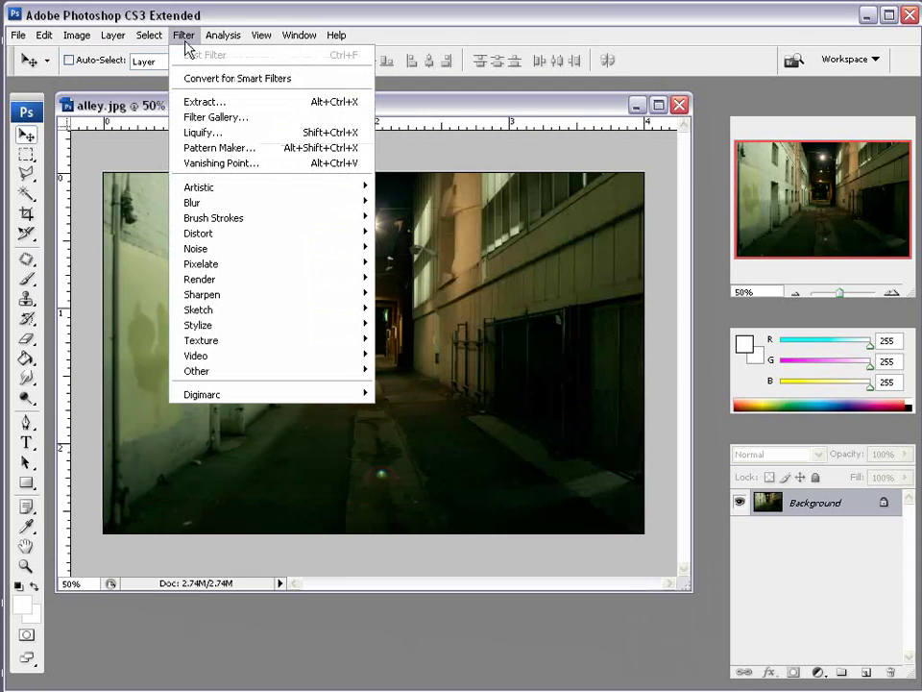
click(214, 165)
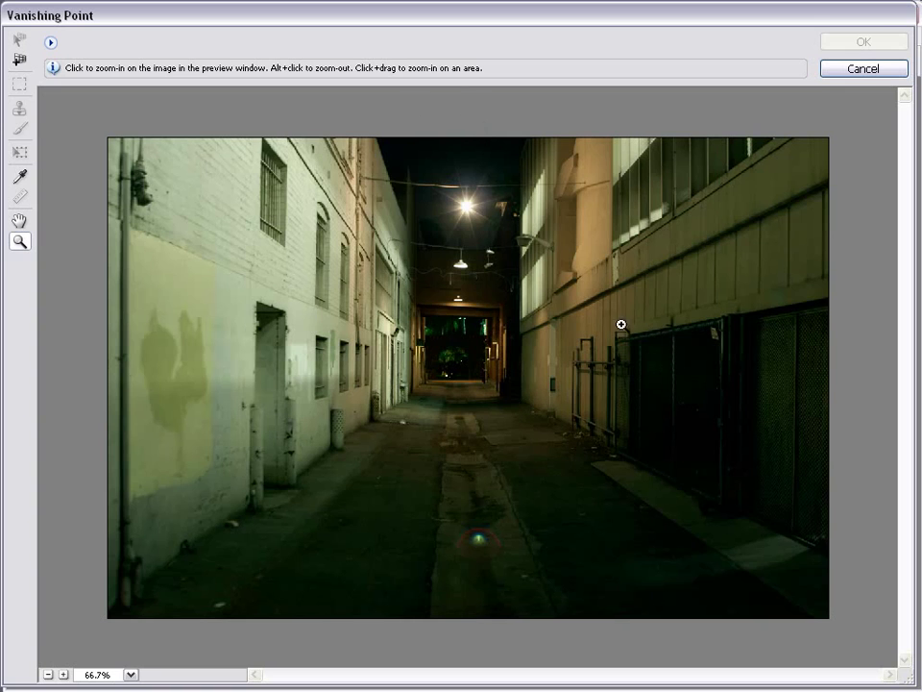
Step: Draw a plane on the four alley floor corners and extend it past the photo's bottom
click(21, 57)
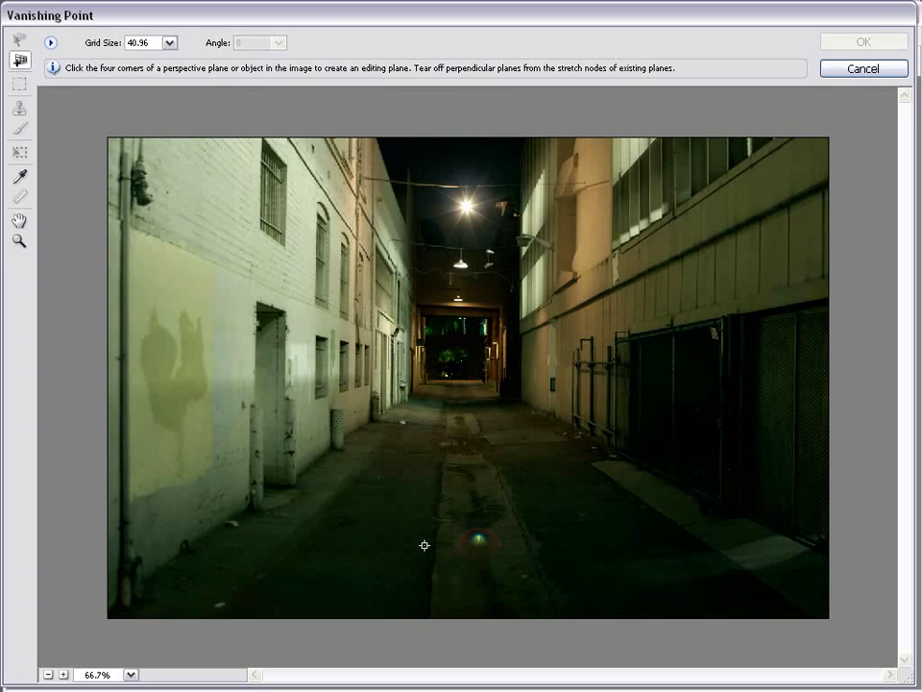
click(426, 379)
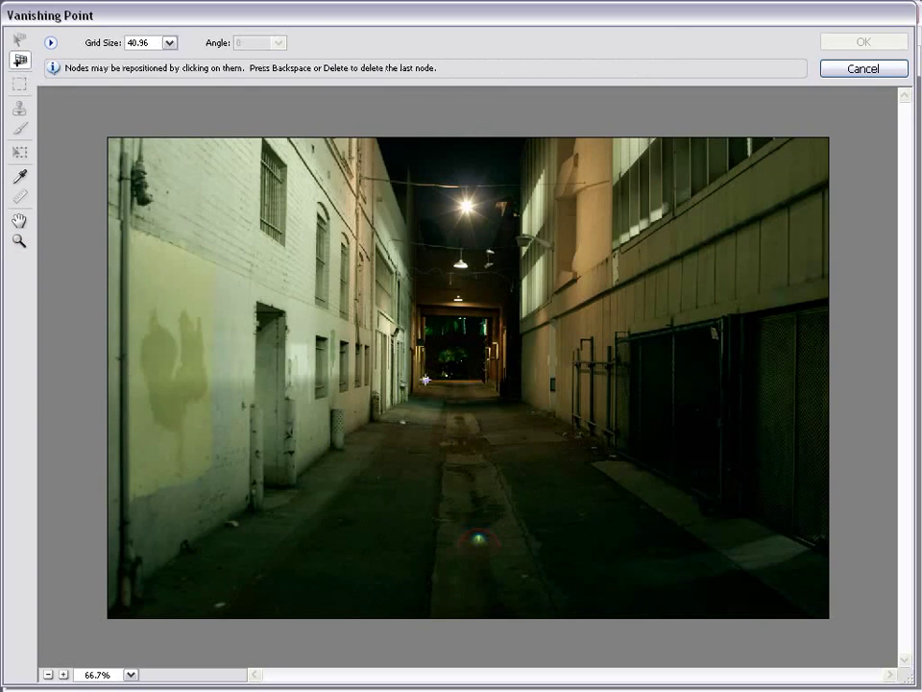
click(485, 380)
click(811, 544)
click(184, 548)
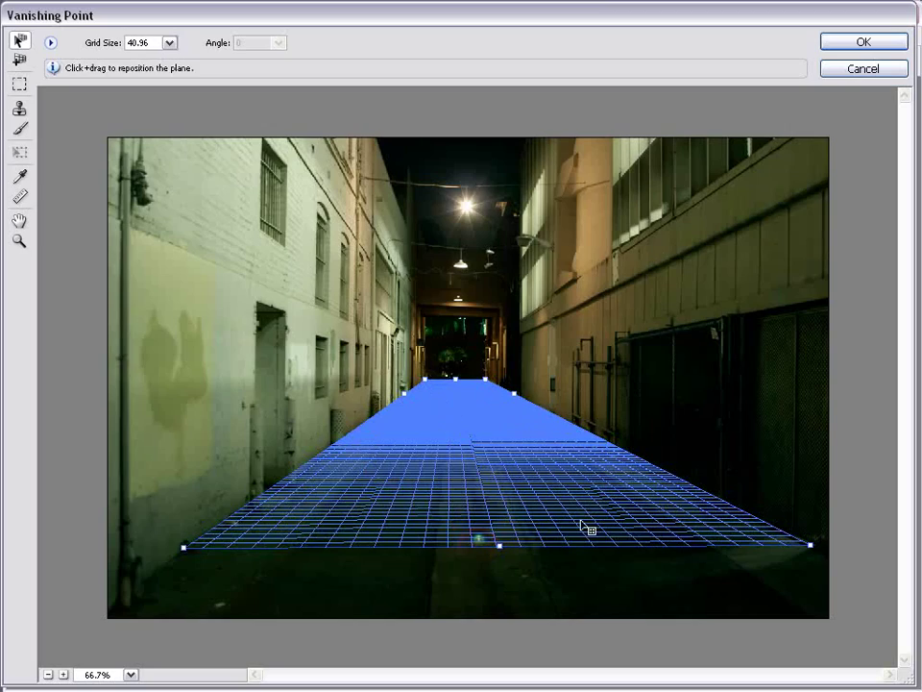
mouse_move(496, 542)
mouse_down()
mouse_move(491, 419)
mouse_move(498, 629)
mouse_up()
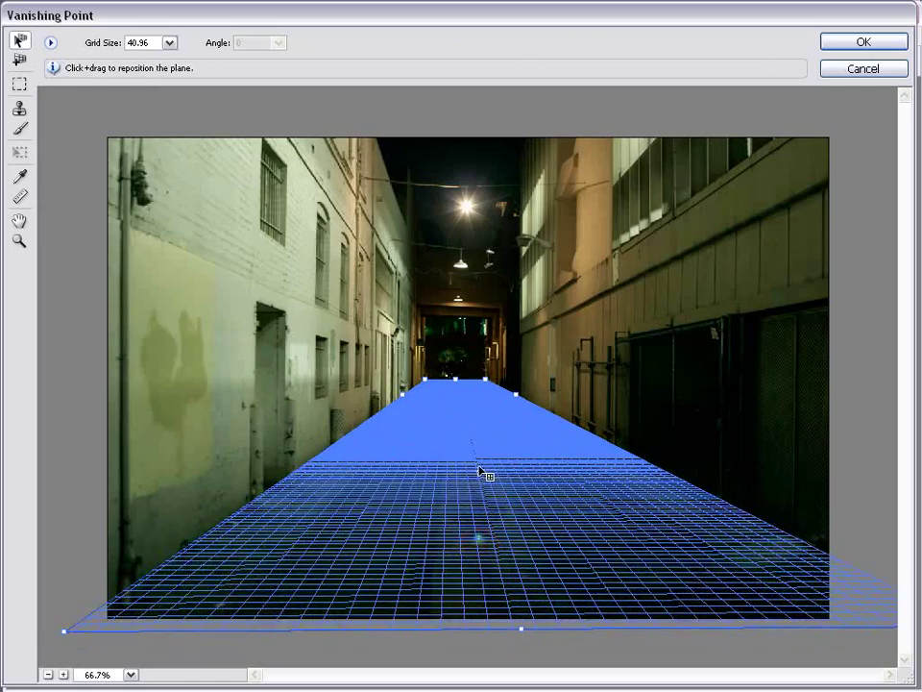
Step: Tear off perpendicular planes up the right and left alley walls from the floor plane
click(21, 61)
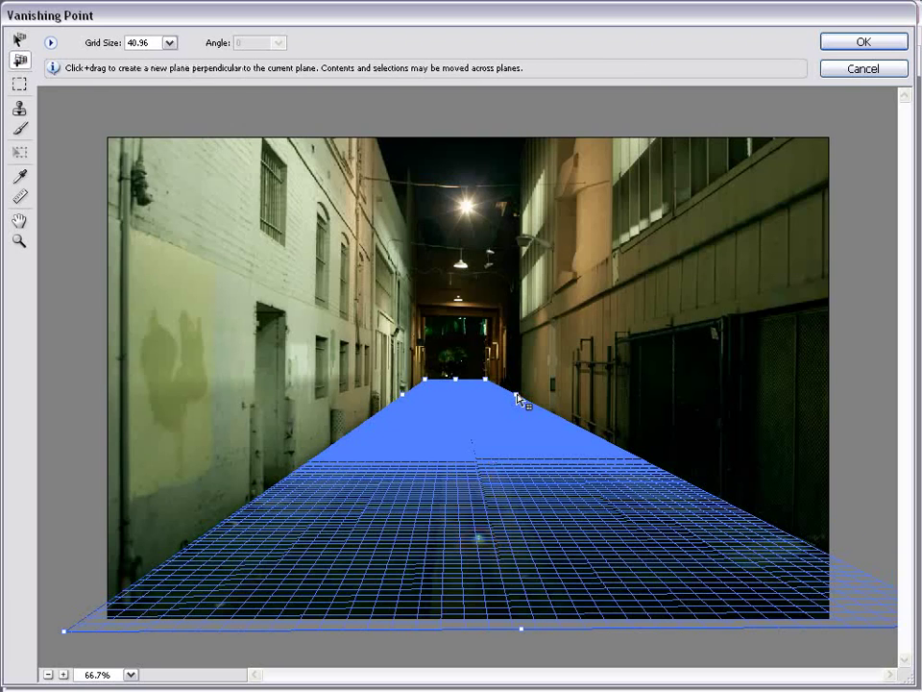
drag(517, 397, 525, 164)
click(19, 60)
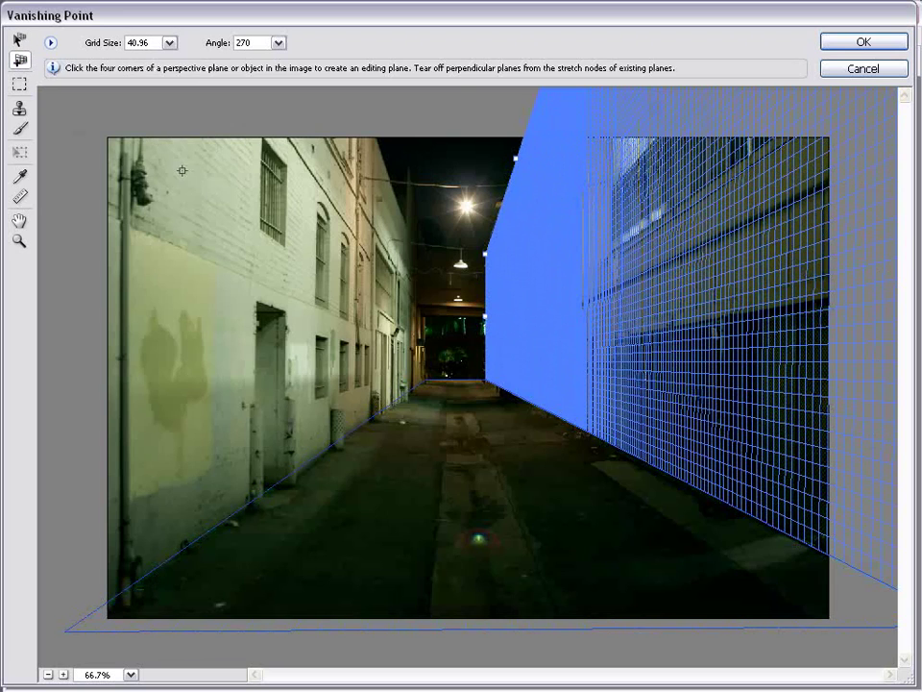
click(399, 421)
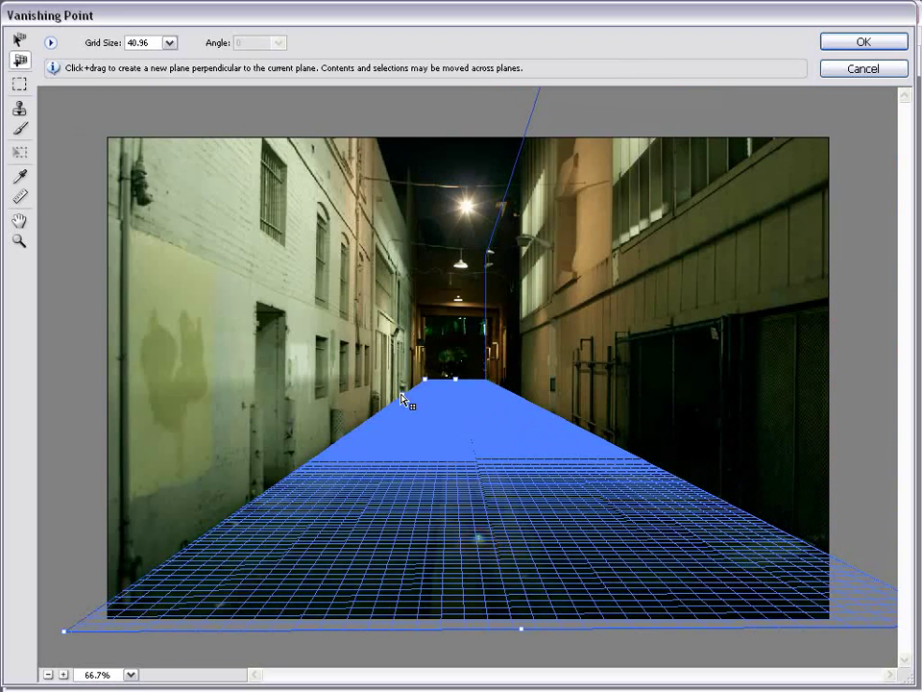
drag(408, 404, 357, 169)
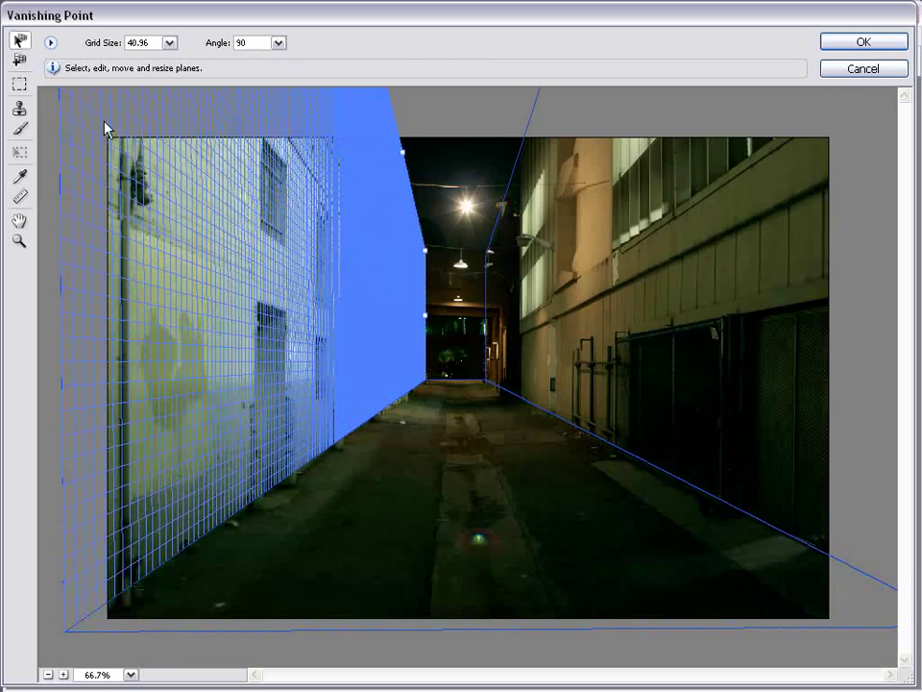
Step: Raise a plane across the alley's far end and pull a ceiling plane from its top
click(19, 60)
click(456, 382)
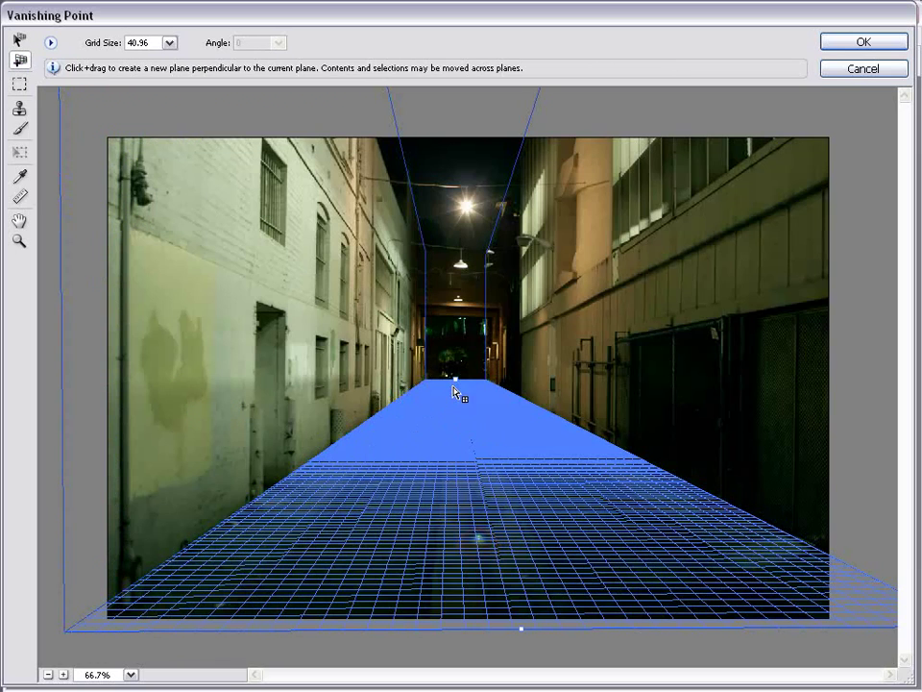
drag(457, 382, 451, 247)
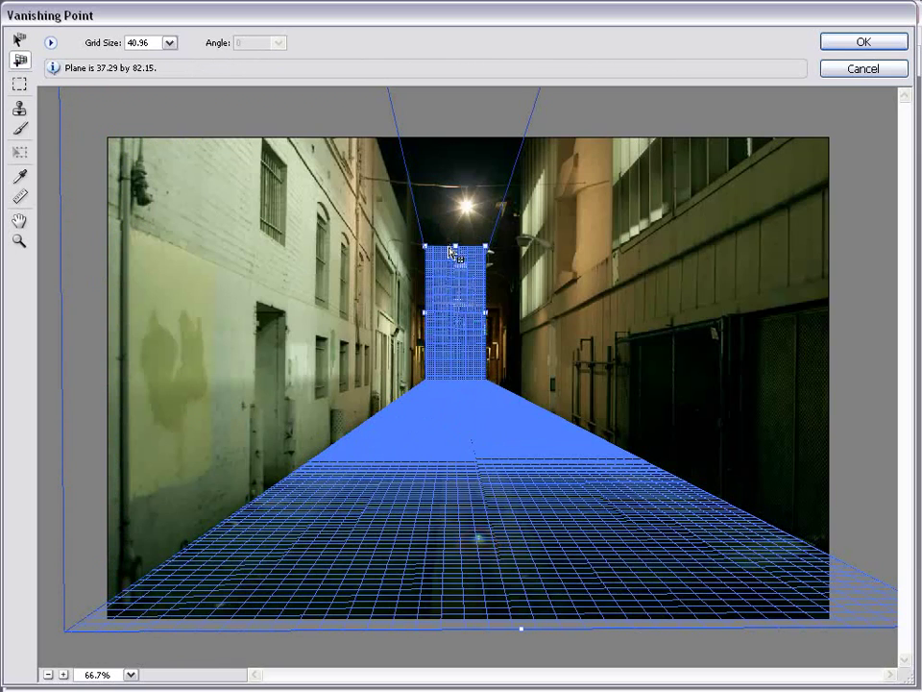
click(19, 59)
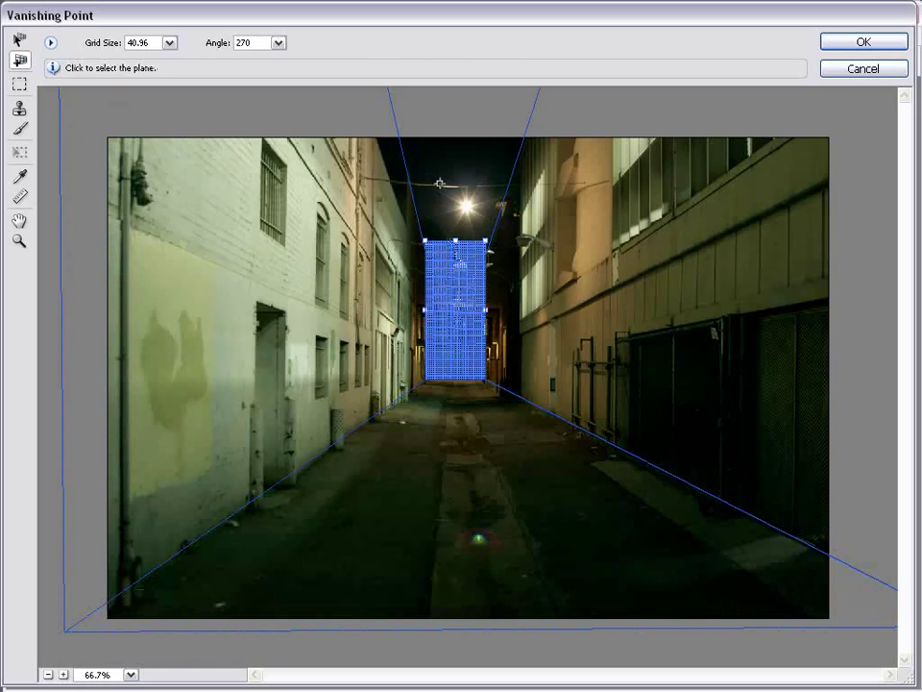
mouse_move(461, 249)
mouse_down()
mouse_move(461, 136)
mouse_move(478, 81)
mouse_up()
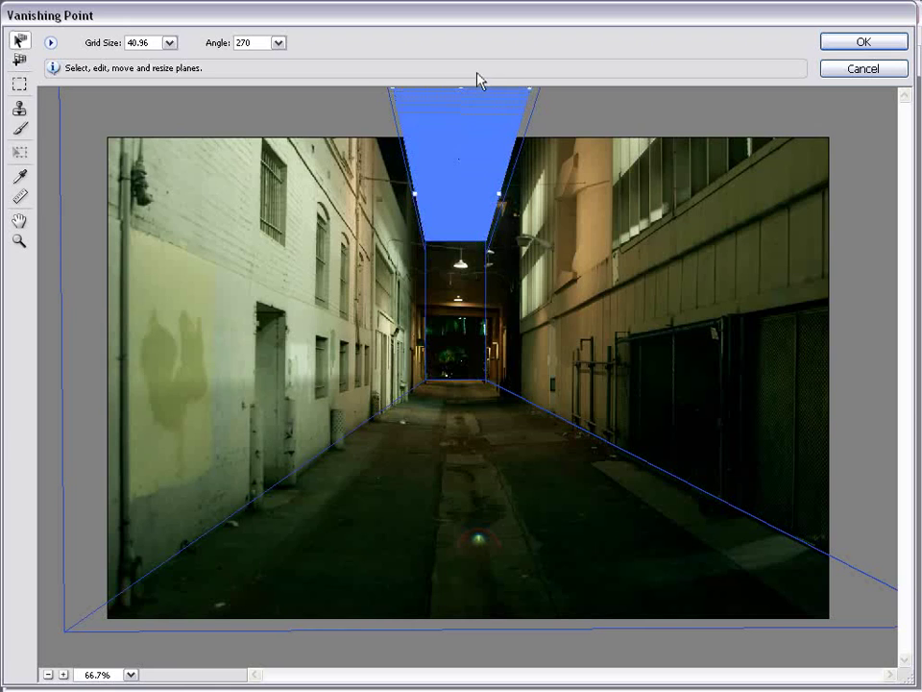
Step: Stretch the top edges of the right and left wall planes to fit the walls
click(665, 212)
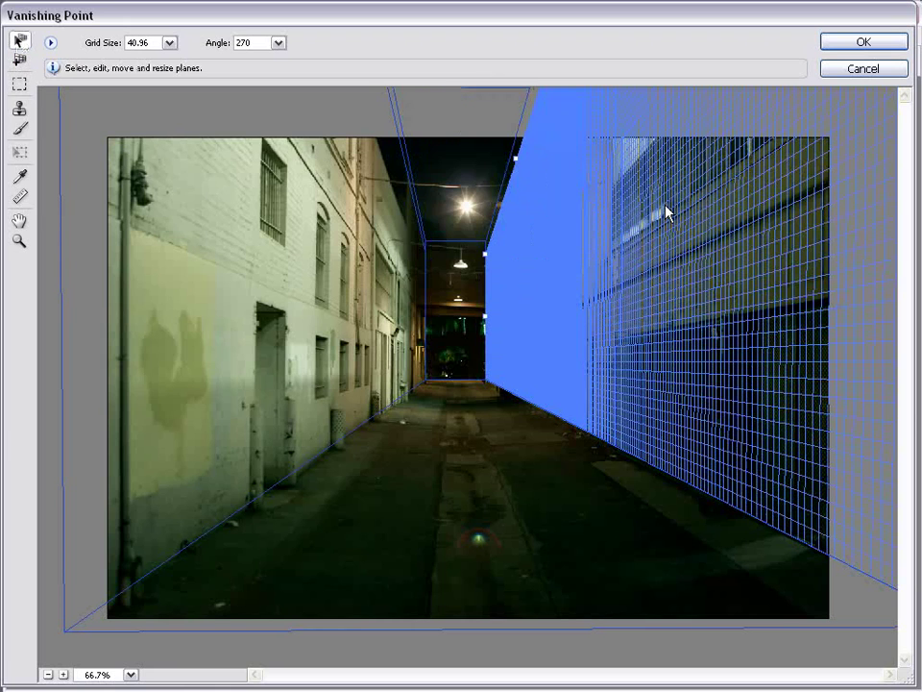
drag(513, 156, 515, 131)
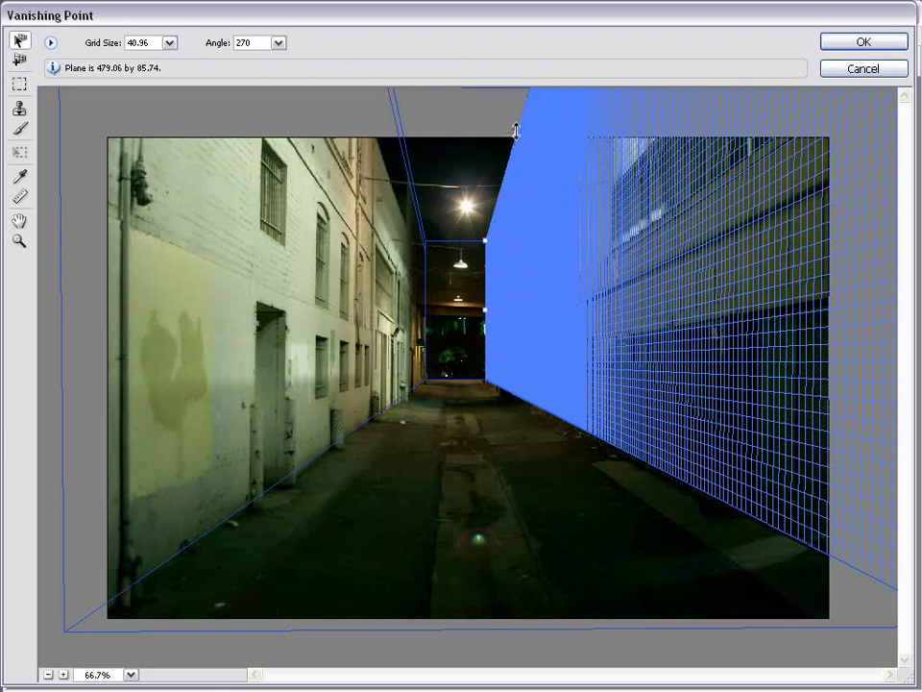
click(384, 180)
drag(402, 140, 403, 129)
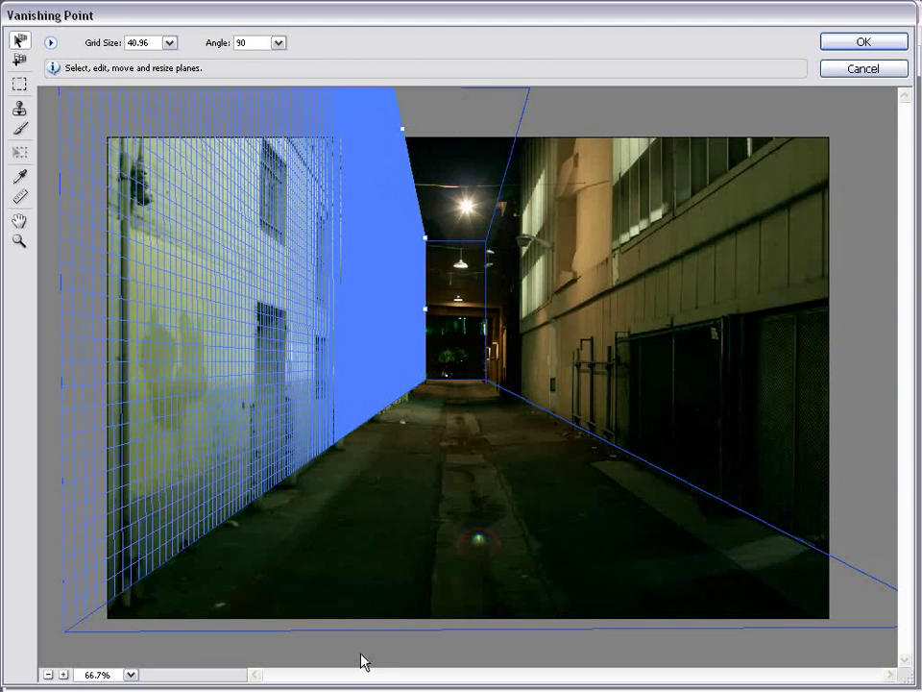
Step: Export the perspective planes for After Effects CS3 as alley.vpe
click(397, 637)
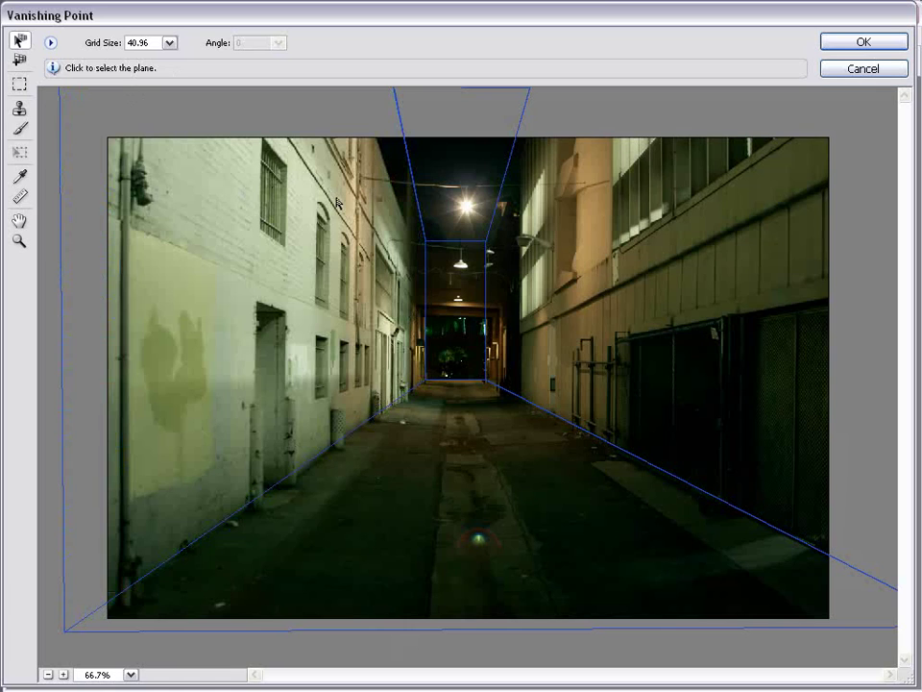
click(51, 42)
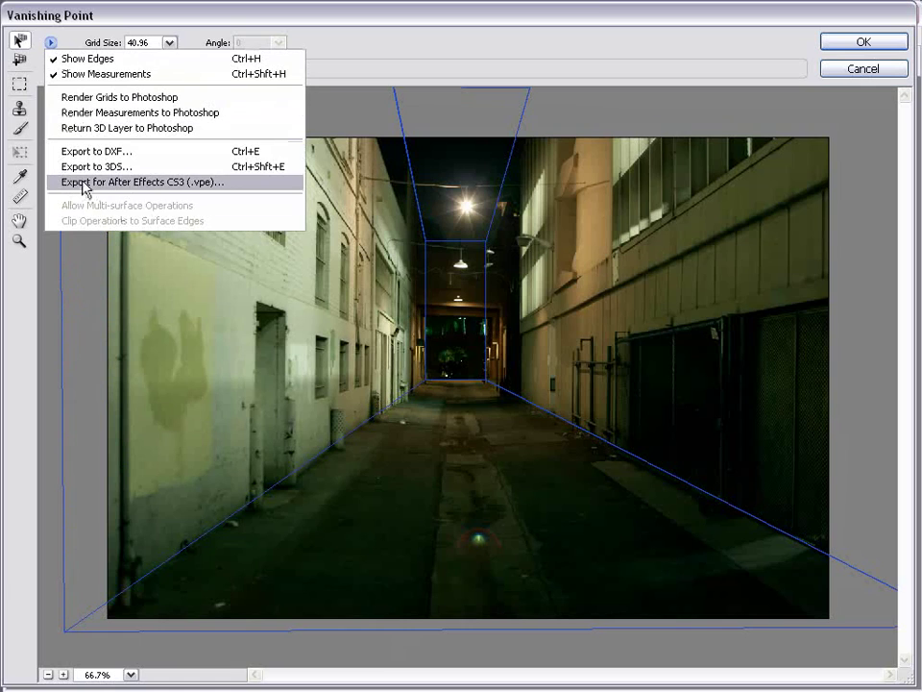
click(144, 183)
double_click(256, 361)
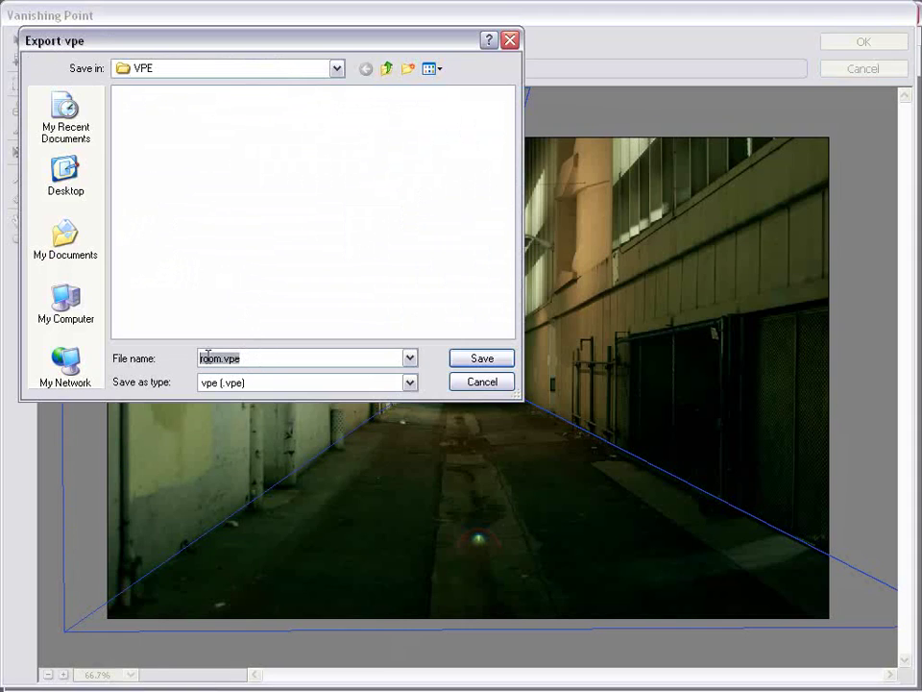
text(alley)
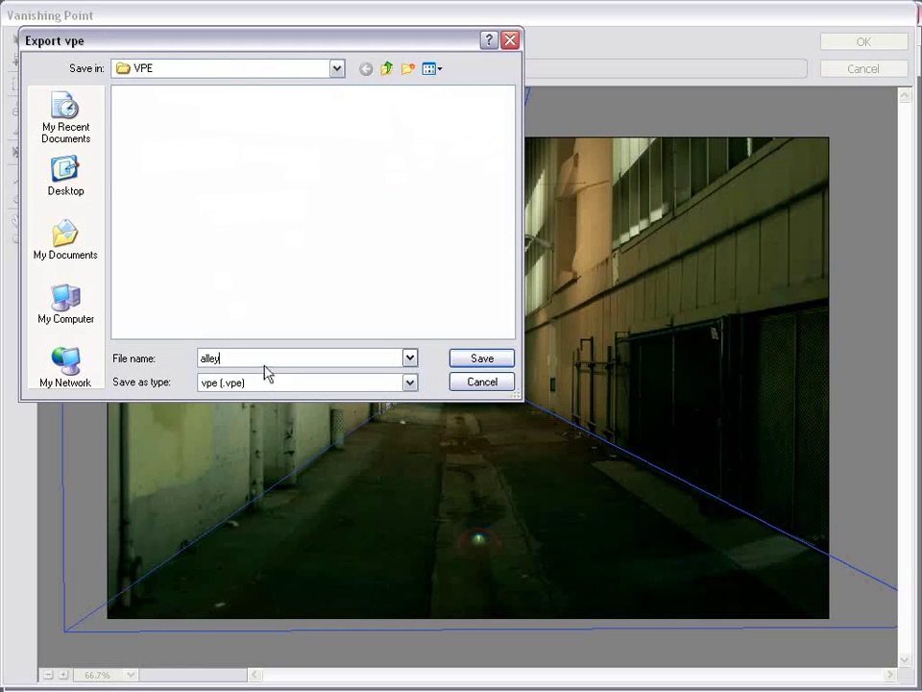
drag(265, 47, 374, 73)
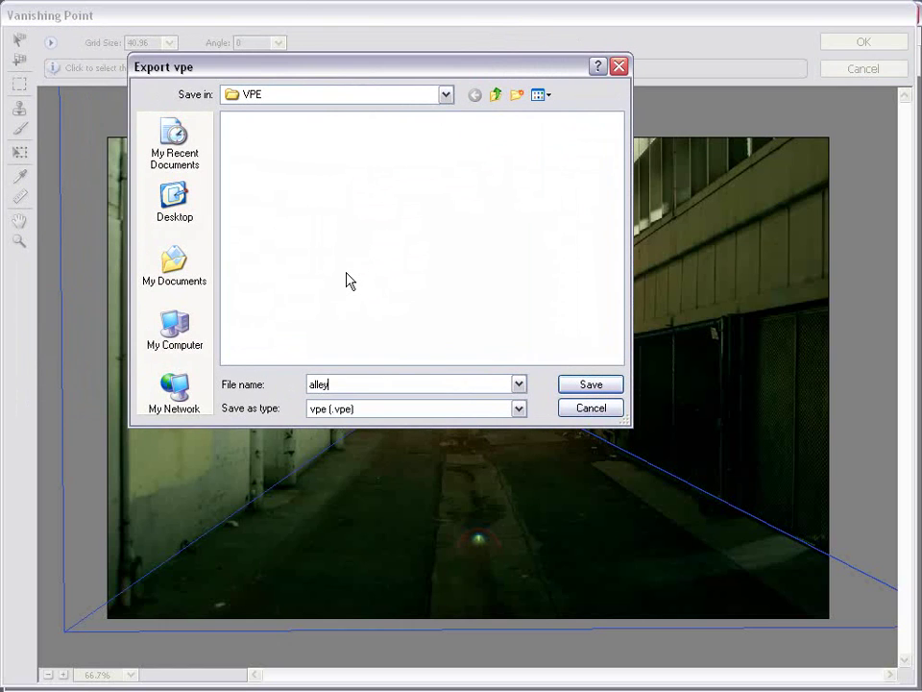
click(580, 384)
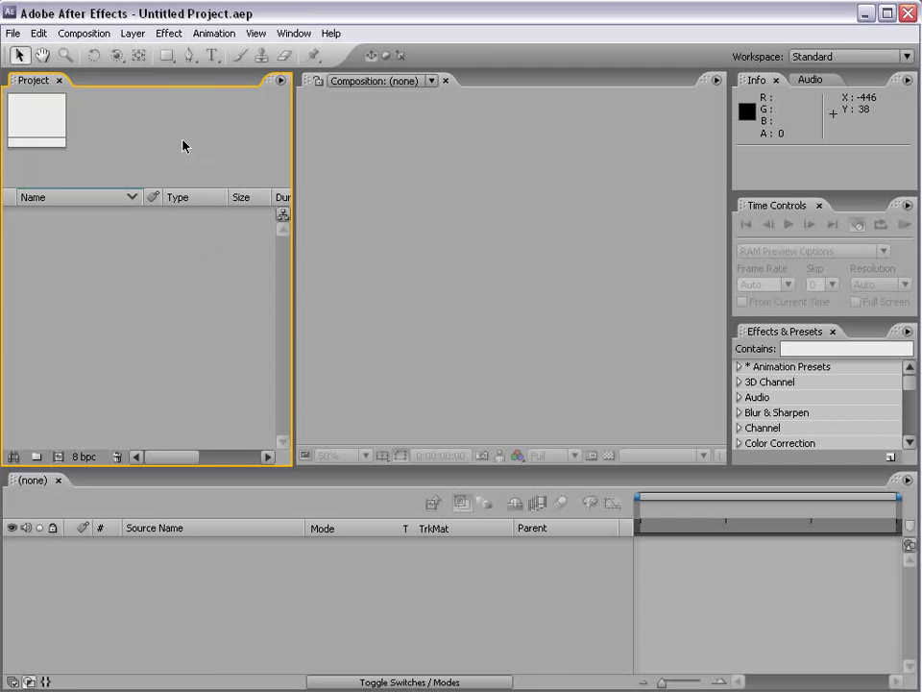
Step: Import alley.vpe from the VPE folder as a Vanishing Point file
click(13, 33)
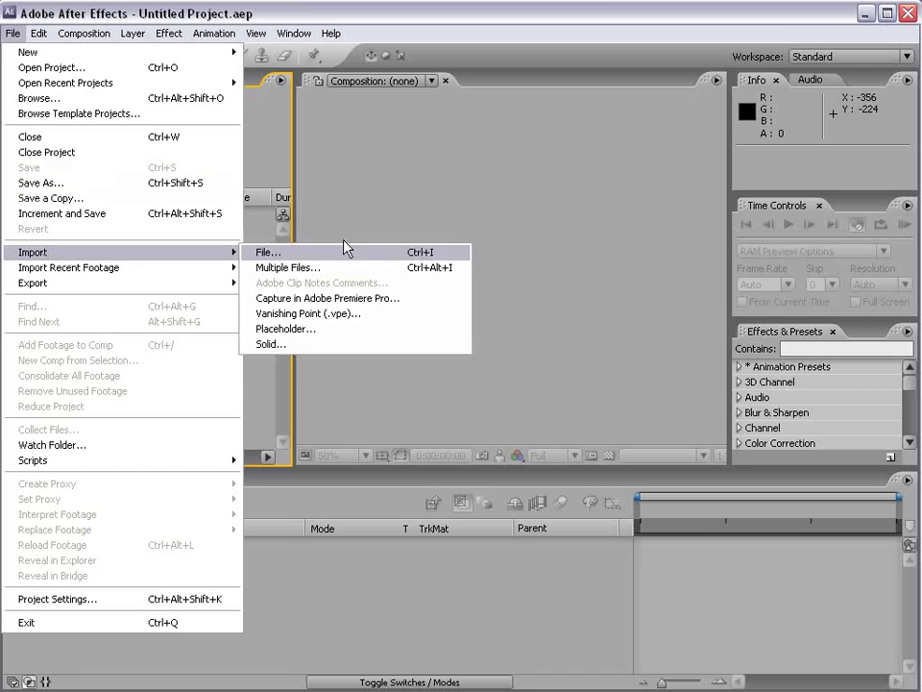
mouse_move(33, 252)
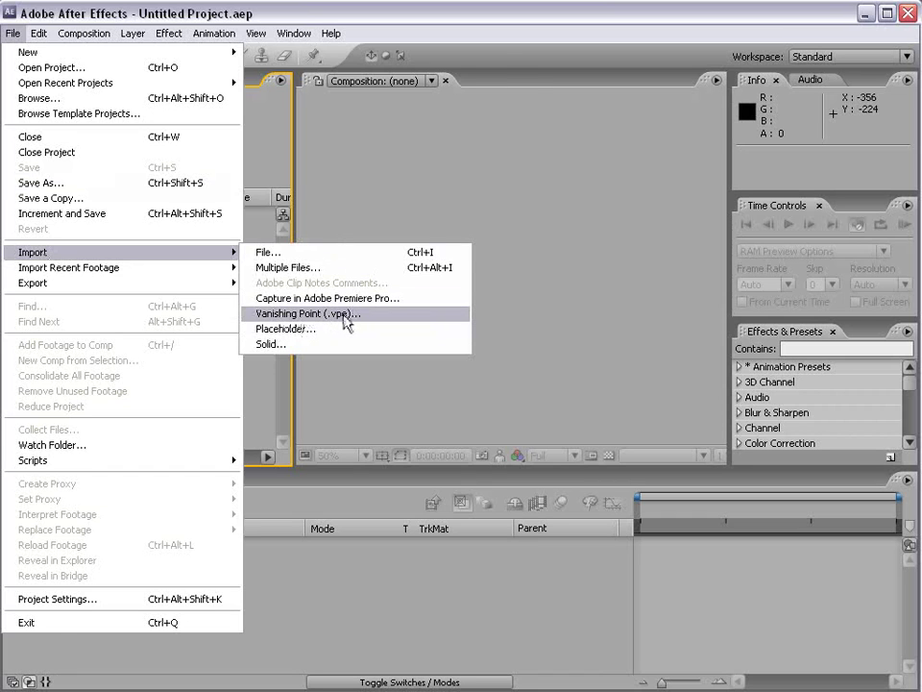
click(345, 323)
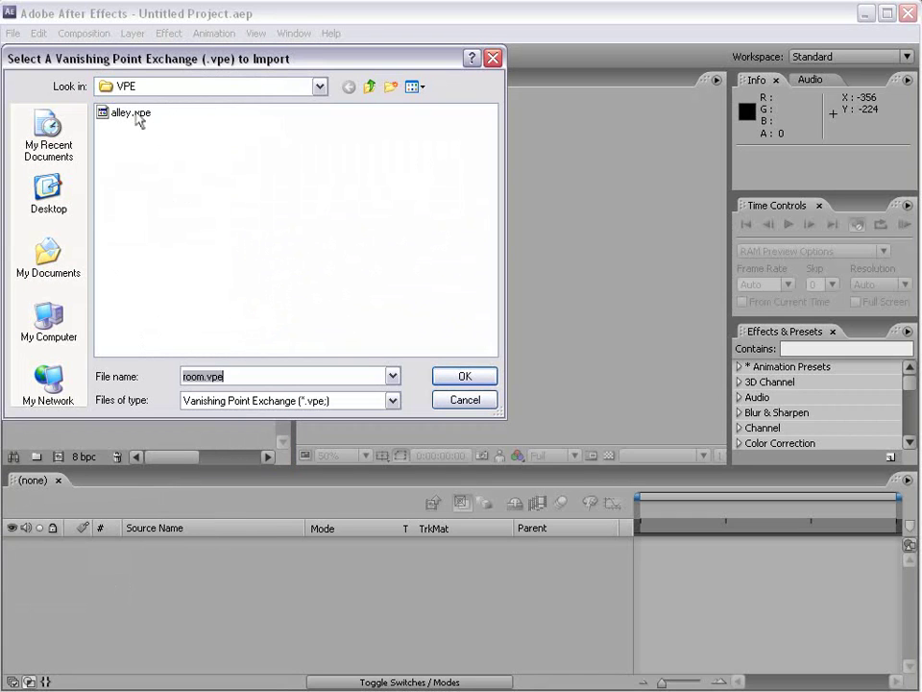
drag(91, 50, 98, 50)
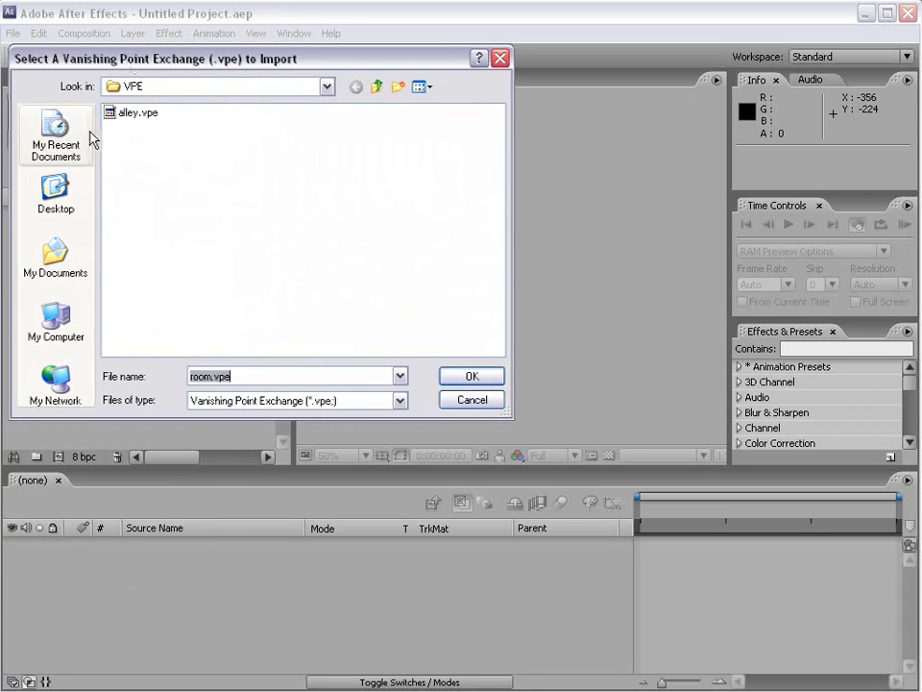
click(136, 115)
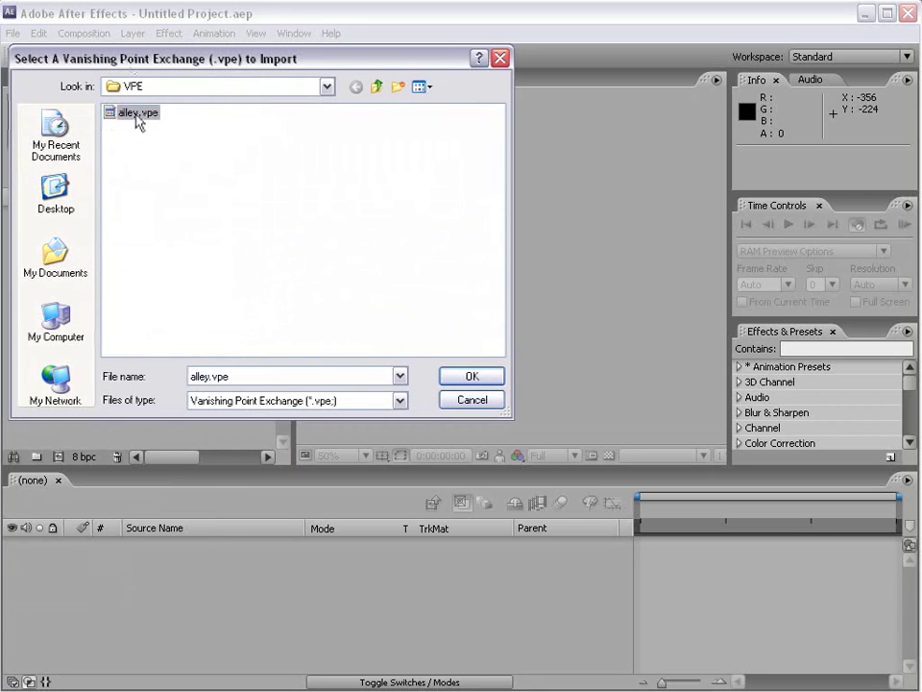
click(470, 379)
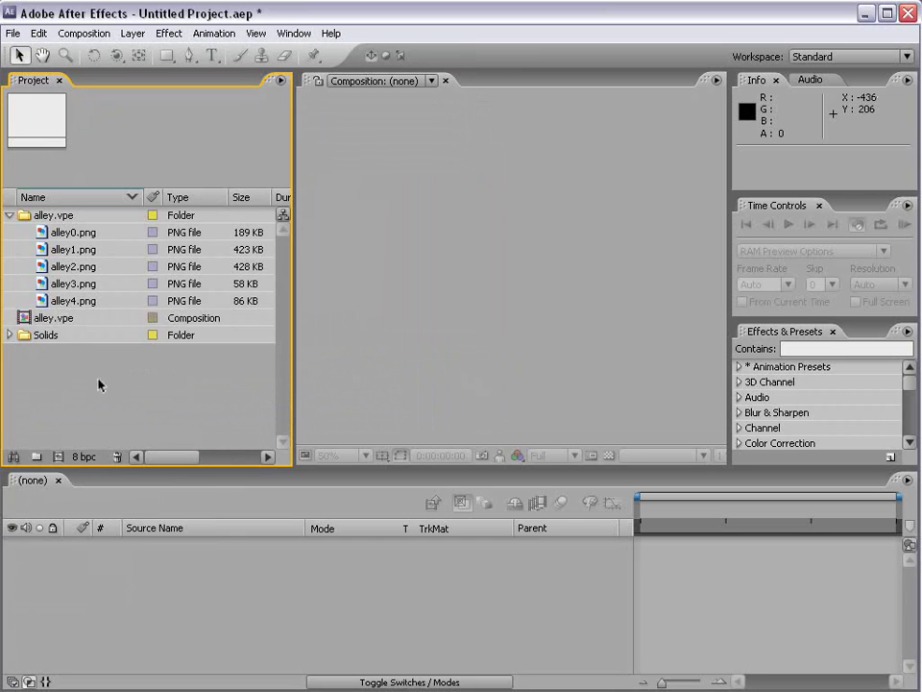
Step: Preview the imported alley PNG images one by one in the Footage viewer
click(41, 217)
click(75, 234)
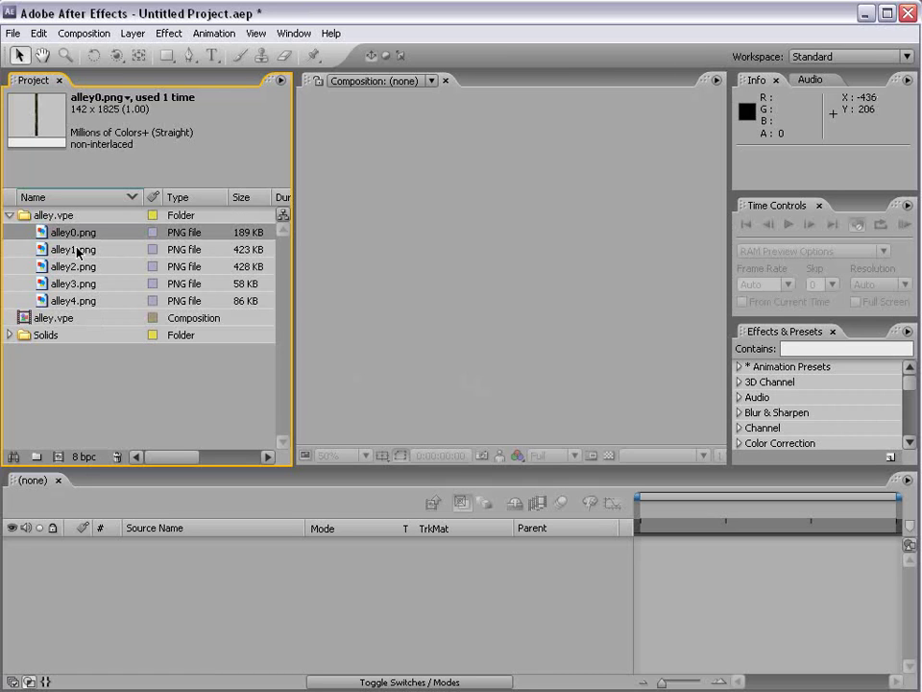
click(72, 250)
double_click(72, 249)
scroll(502, 377, down, 1)
double_click(60, 266)
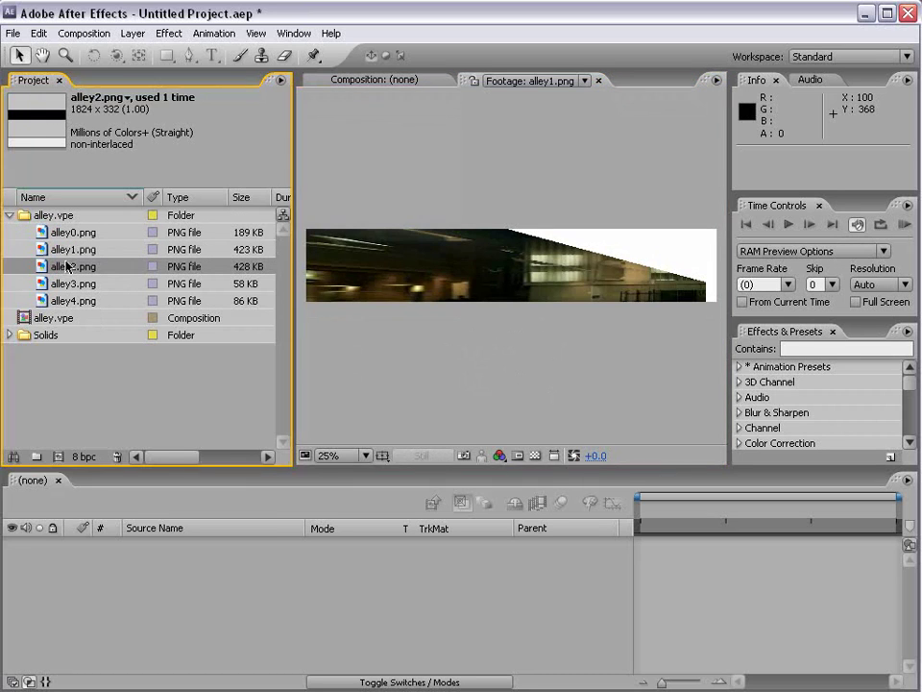
double_click(67, 284)
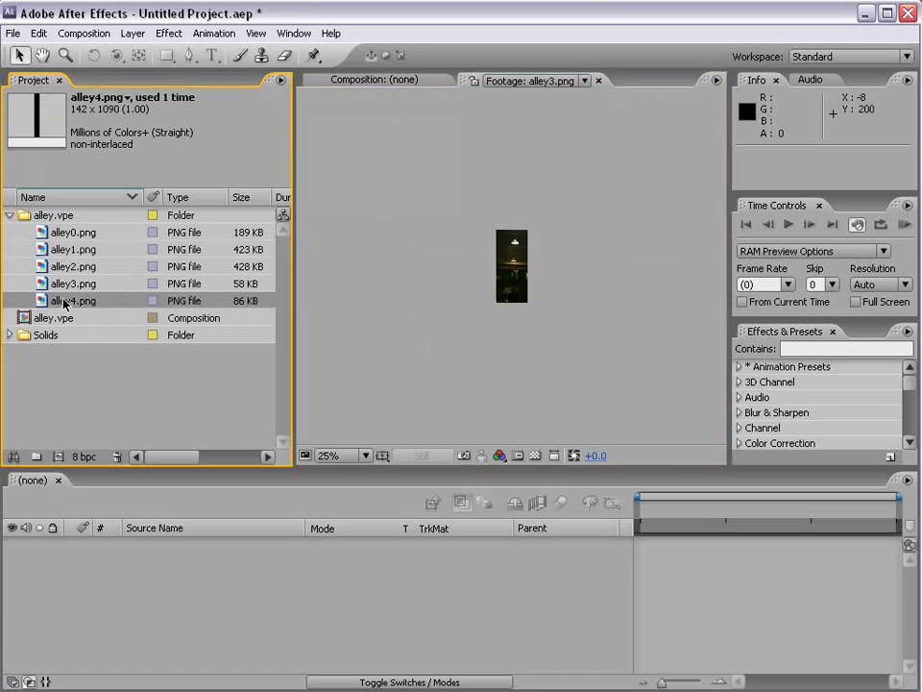
scroll(488, 280, up, 1)
scroll(488, 279, down, 1)
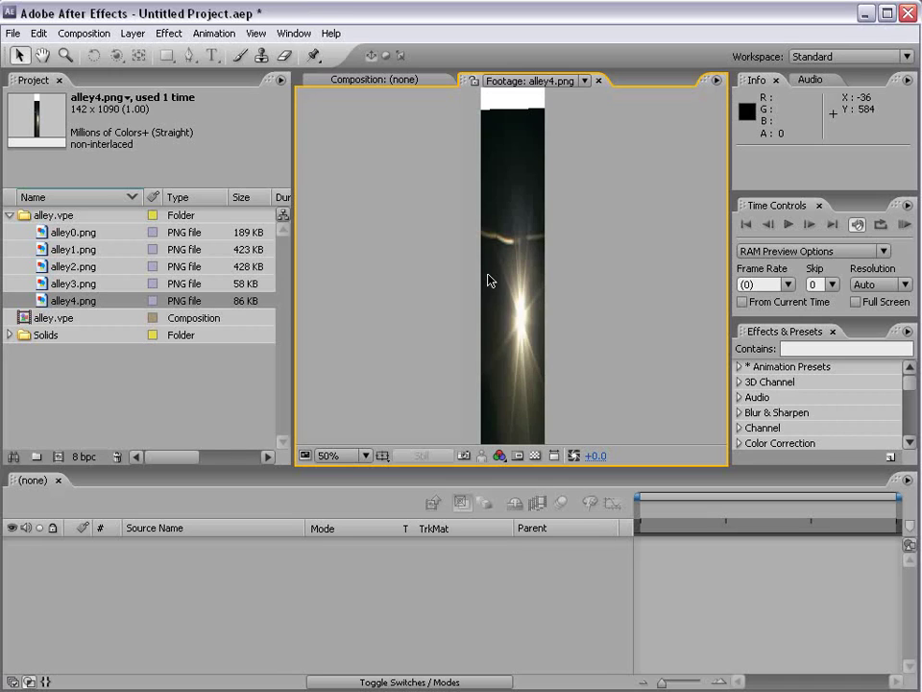
scroll(492, 272, up, 1)
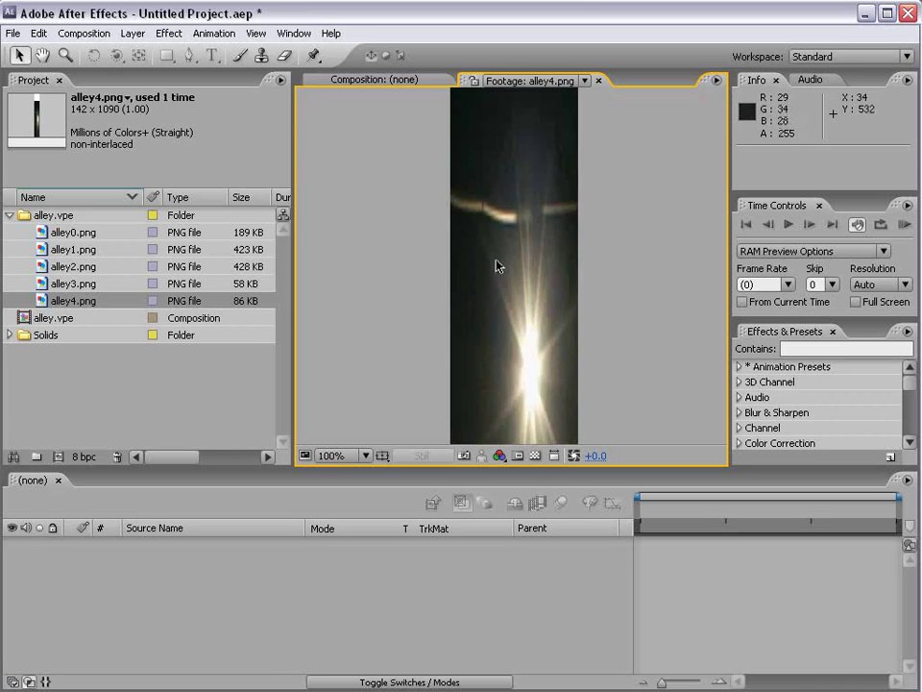
scroll(494, 288, down, 1)
drag(509, 352, 506, 319)
Step: Open the alley.vpe composition with its camera, Parent and five PNG layers
key(v)
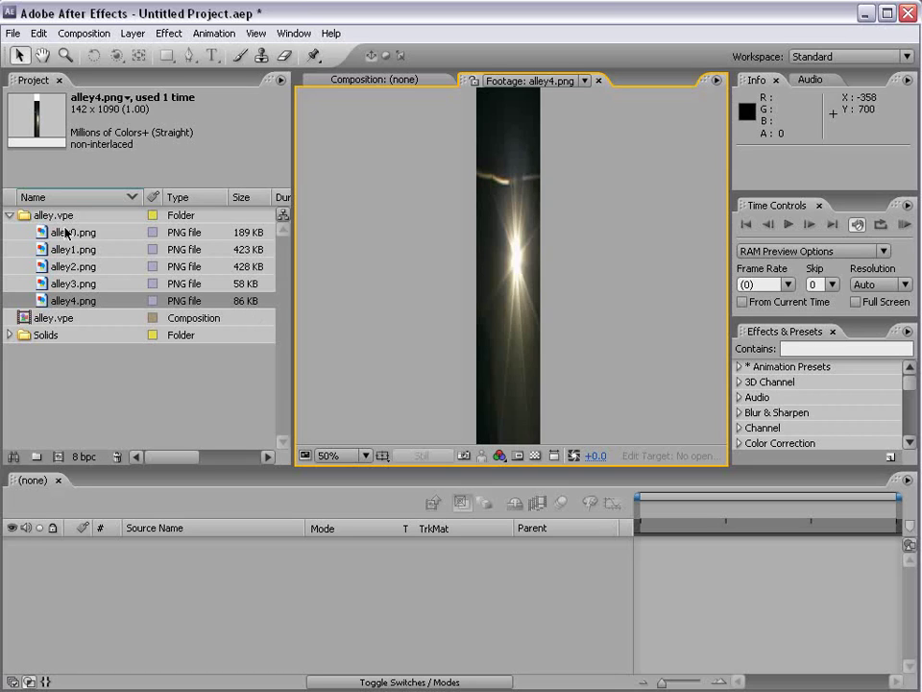
click(10, 215)
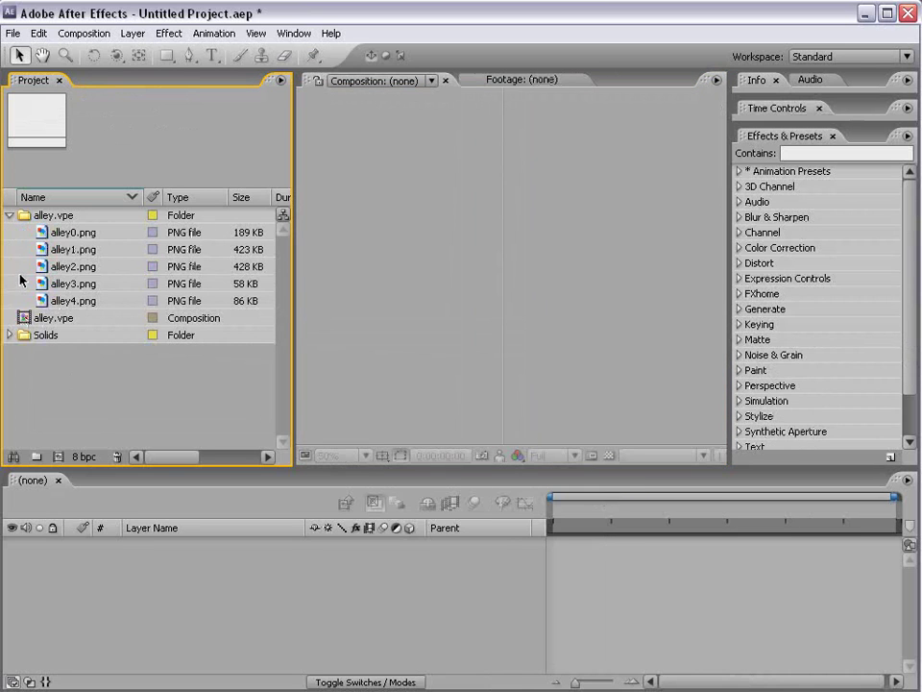
double_click(23, 317)
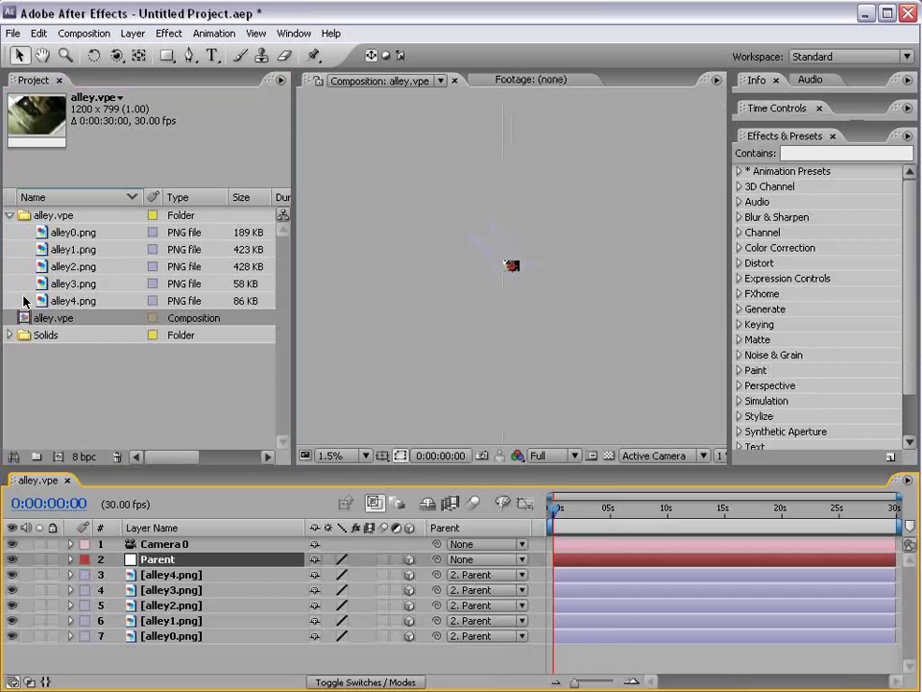
Step: Rotate the Parent layer so the alley's buildings stand upright
click(10, 215)
scroll(386, 288, up, 2)
scroll(418, 313, up, 2)
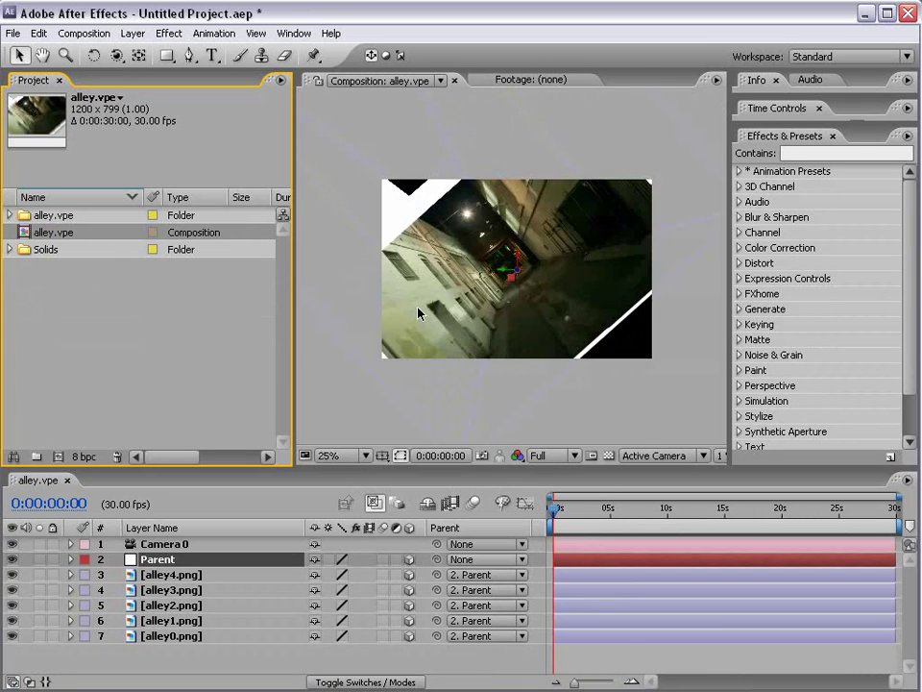
scroll(418, 313, up, 1)
scroll(461, 331, down, 1)
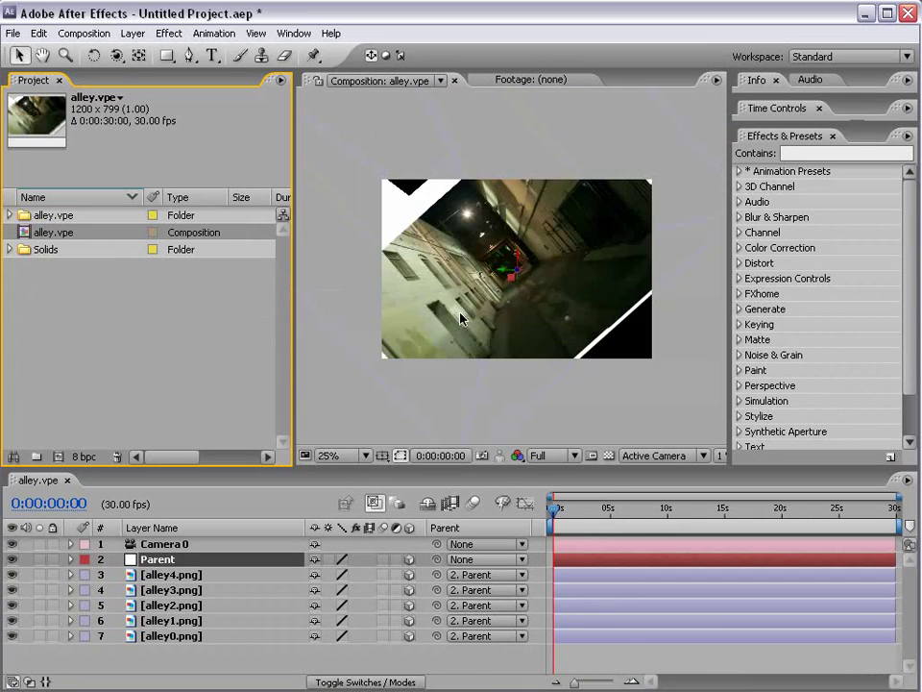
click(170, 562)
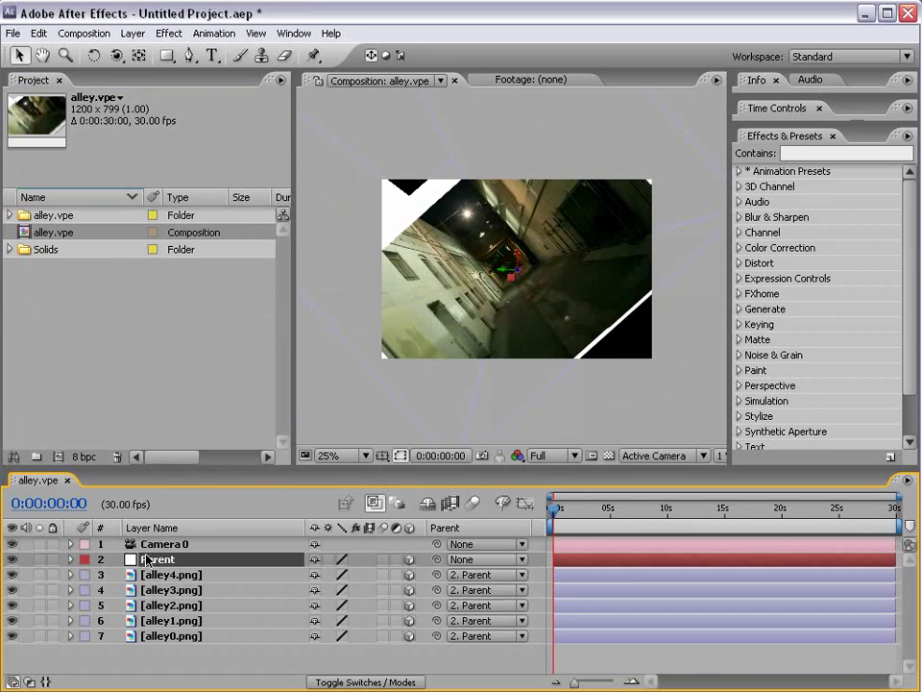
scroll(378, 213, up, 1)
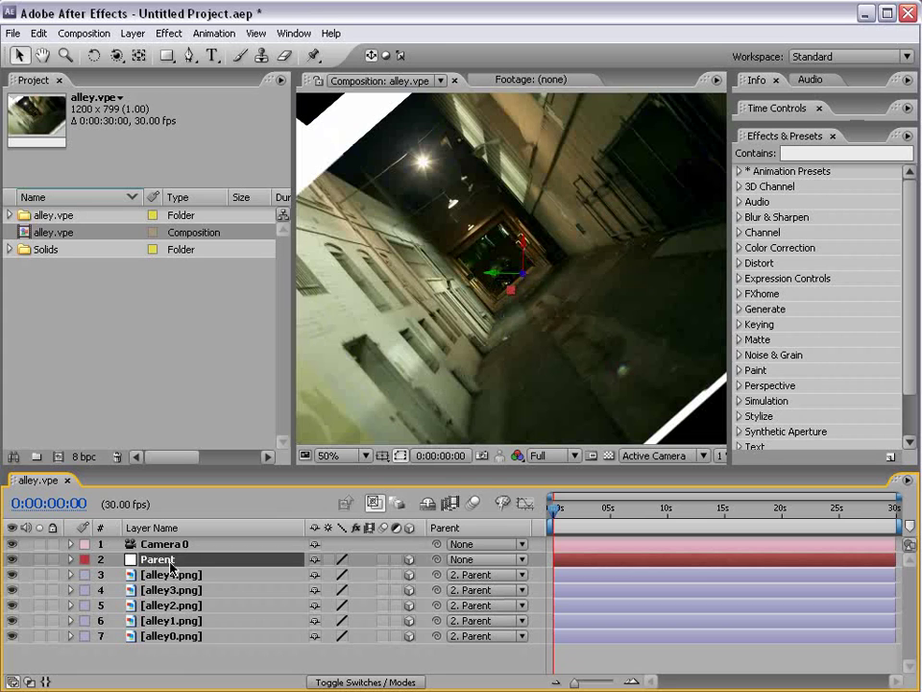
key(w)
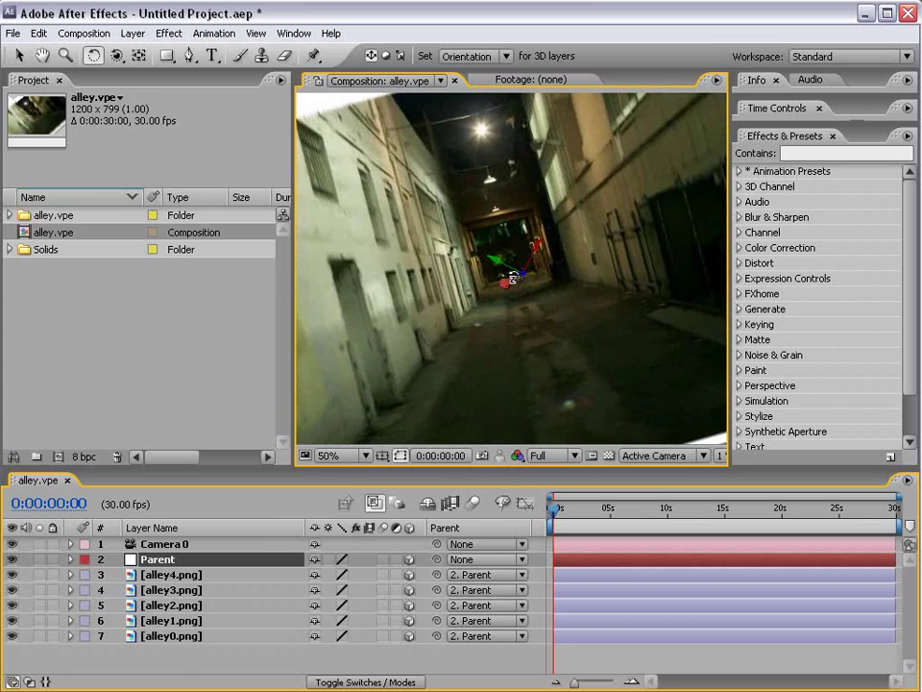
drag(385, 208, 413, 221)
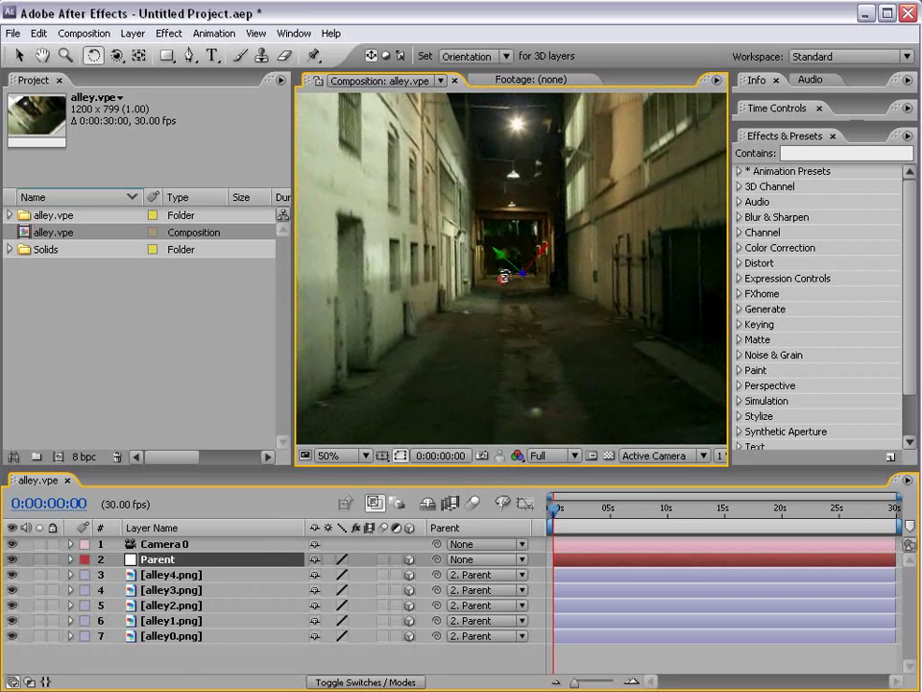
key(comma)
key(v)
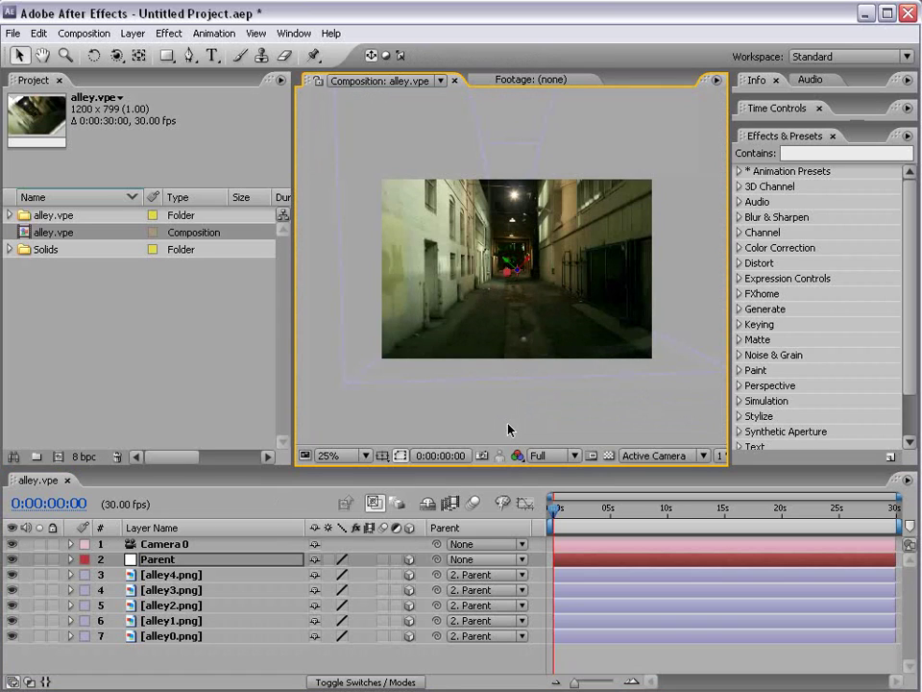
drag(222, 468, 224, 420)
Step: Reveal Camera 0's Position values
click(169, 507)
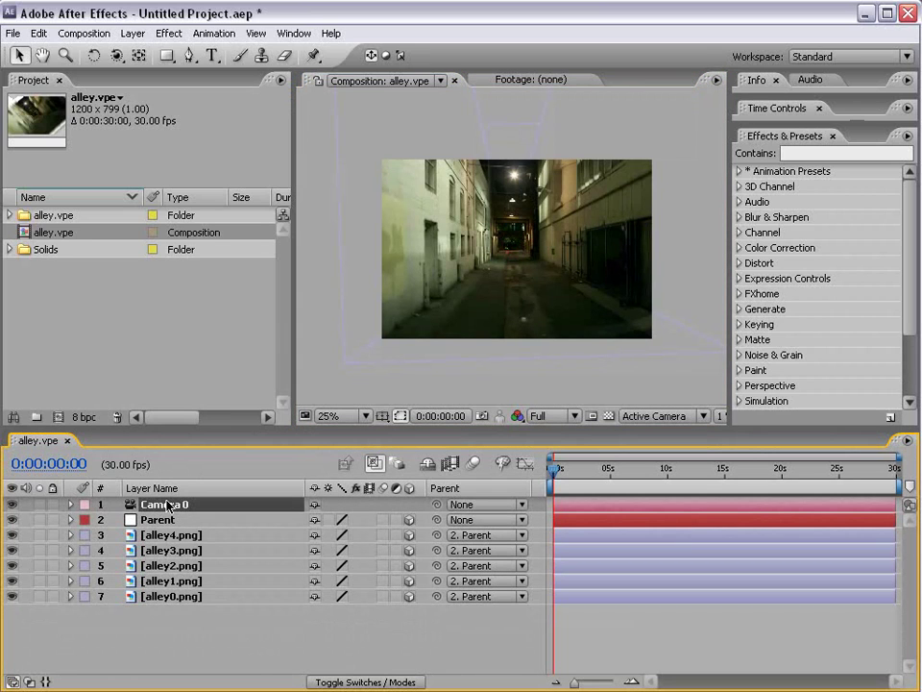
key(p)
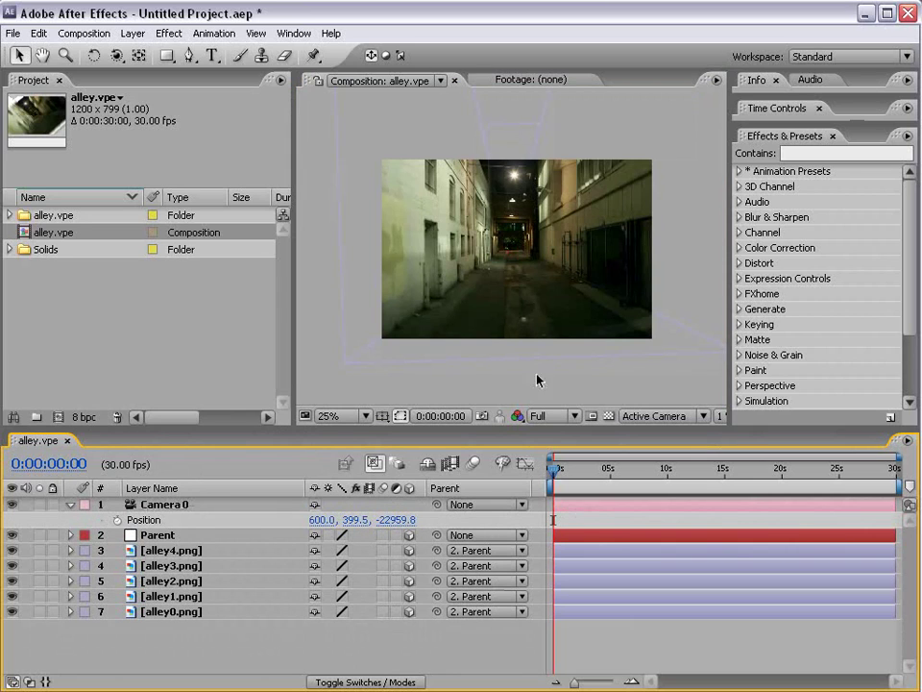
key(c)
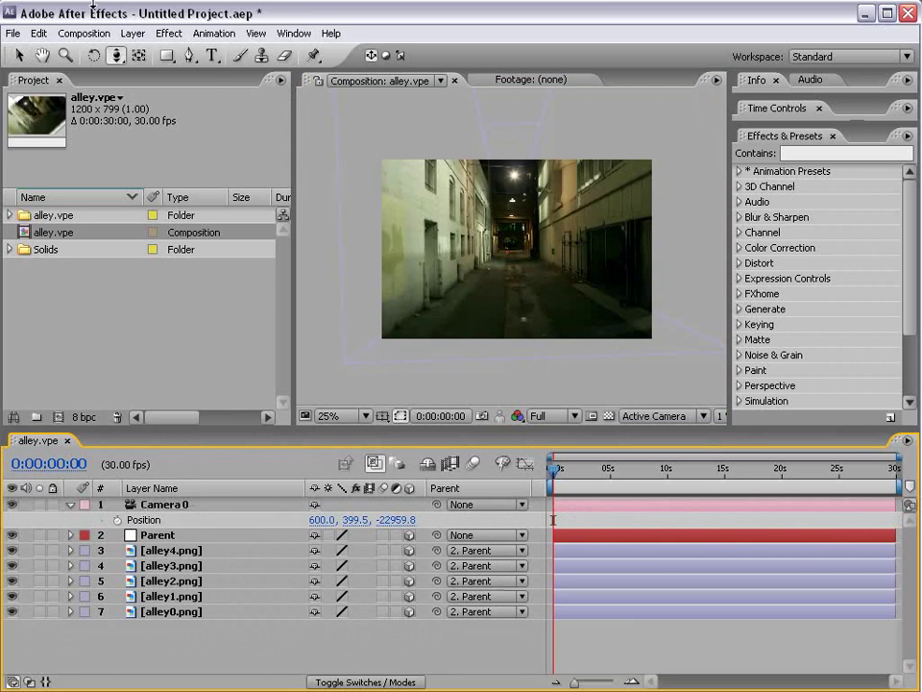
Step: Add a grey solid layer, make it 3D, then delete it
click(122, 34)
mouse_move(154, 50)
click(396, 68)
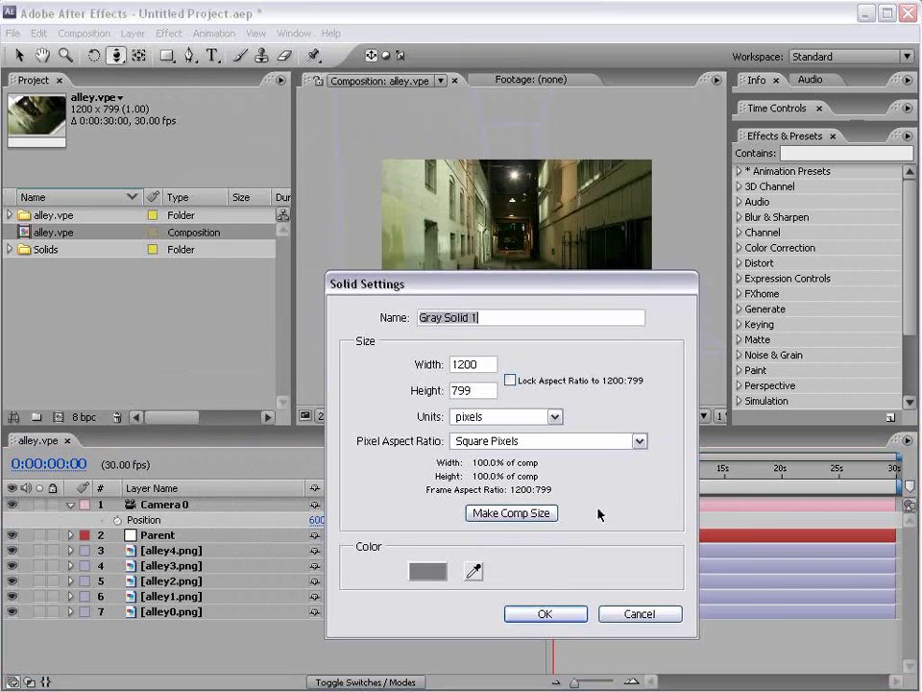
click(538, 613)
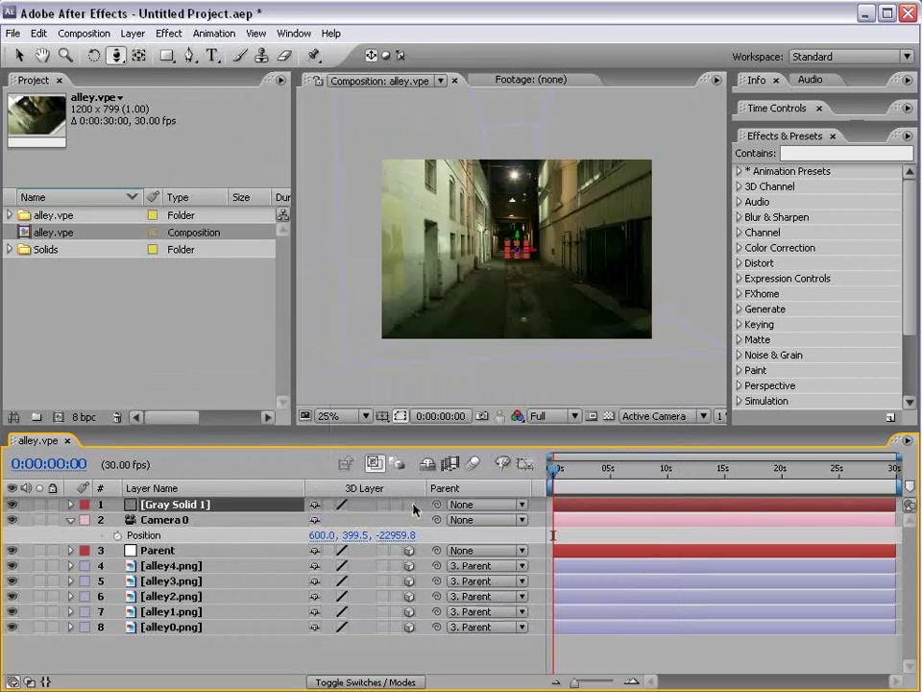
click(409, 504)
scroll(495, 288, up, 4)
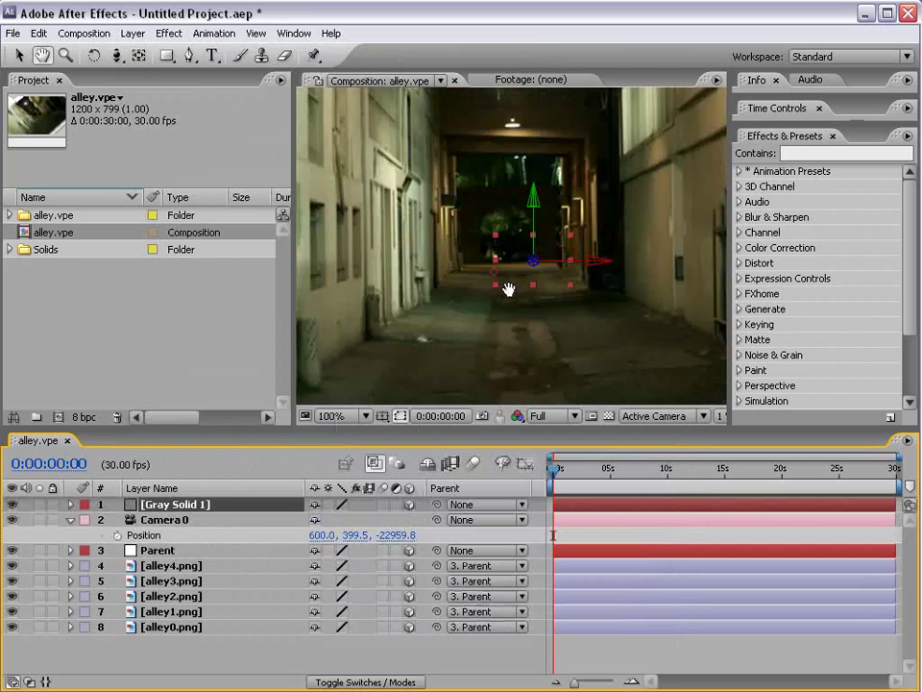
key(Delete)
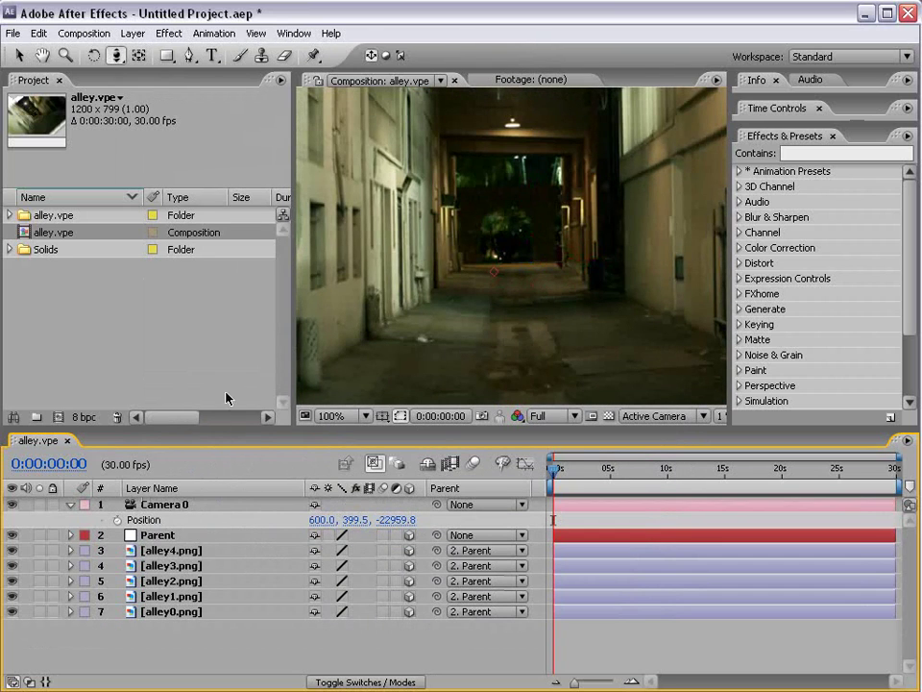
Step: Dolly Camera 0 into the alley, then undo to restore its original Z position
scroll(483, 297, down, 2)
scroll(551, 233, down, 2)
key(v)
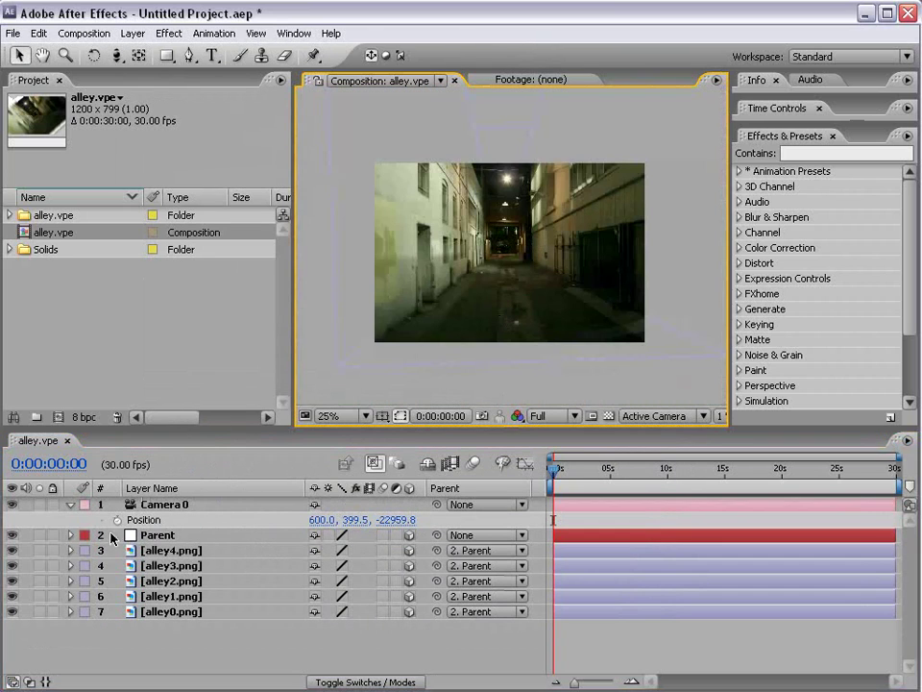
key(c)
drag(505, 305, 504, 240)
key(ctrl+z)
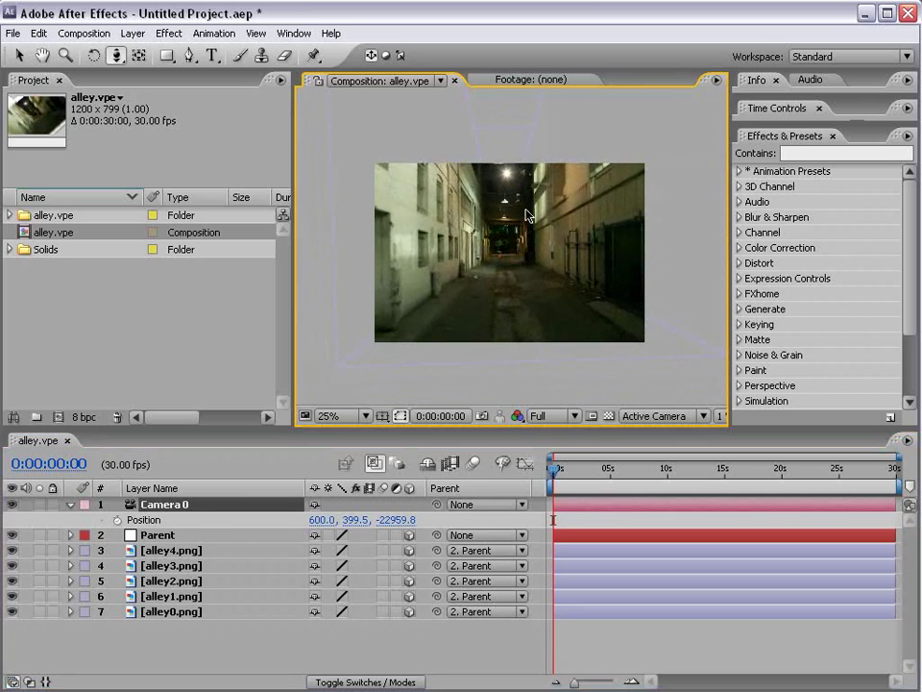
Step: Add a new point light, Light 1, to the composition
click(133, 33)
mouse_move(143, 52)
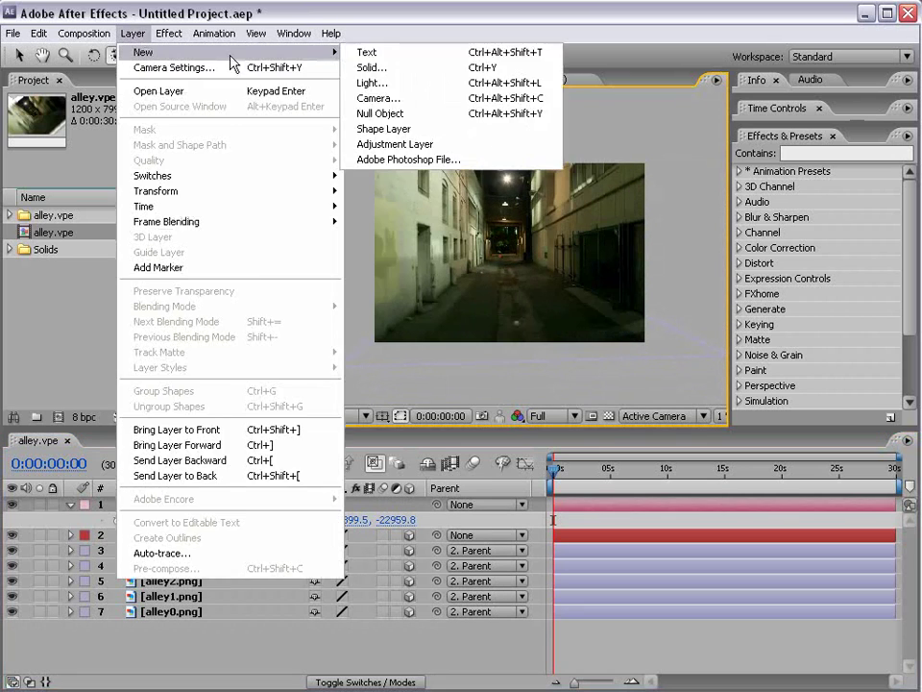
click(384, 85)
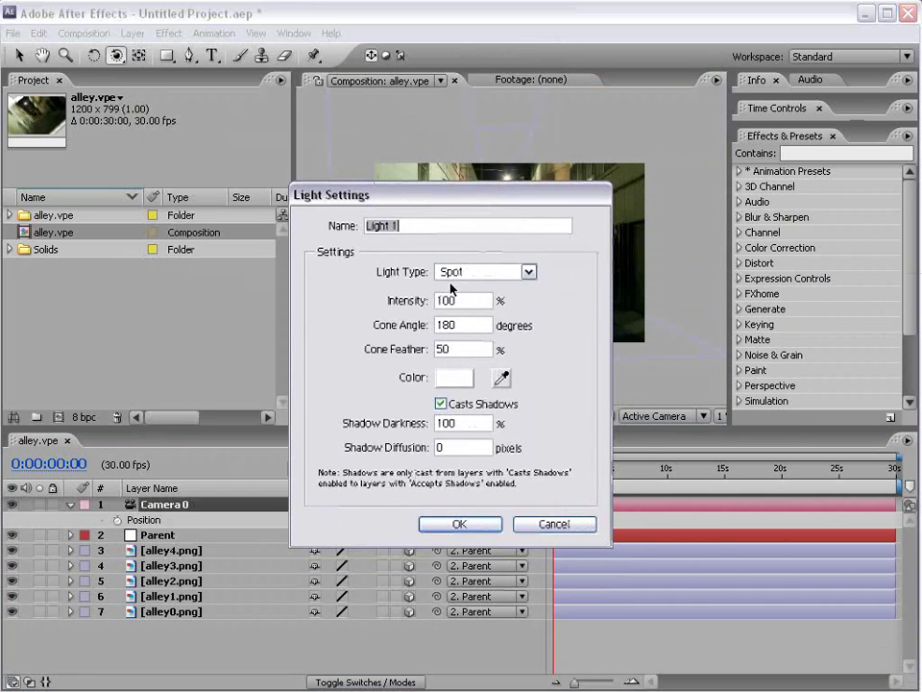
click(528, 272)
click(461, 314)
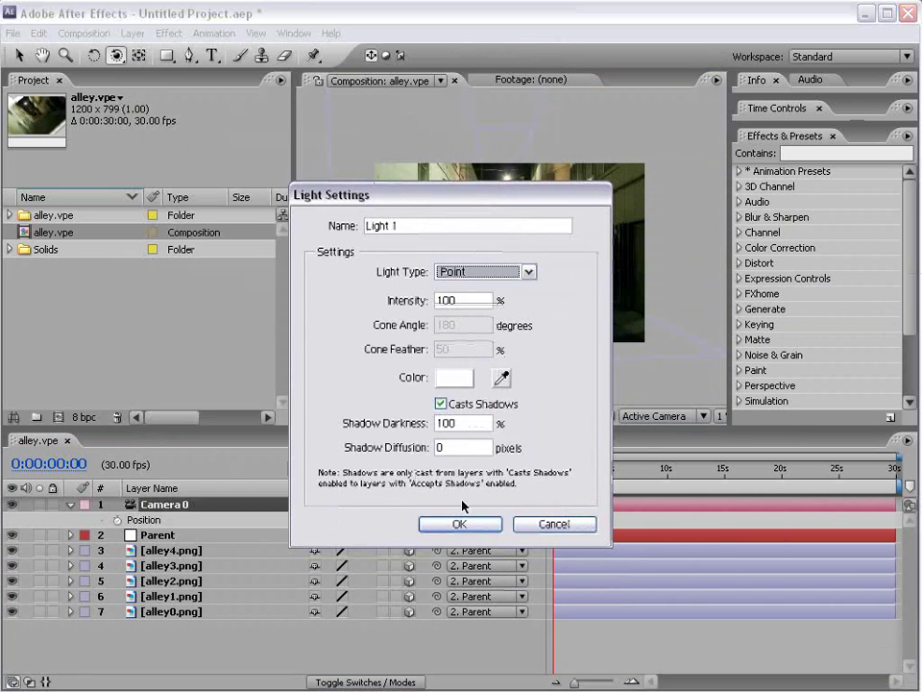
click(459, 524)
Step: Move Light 1 deep into the alley toward its far end
key(v)
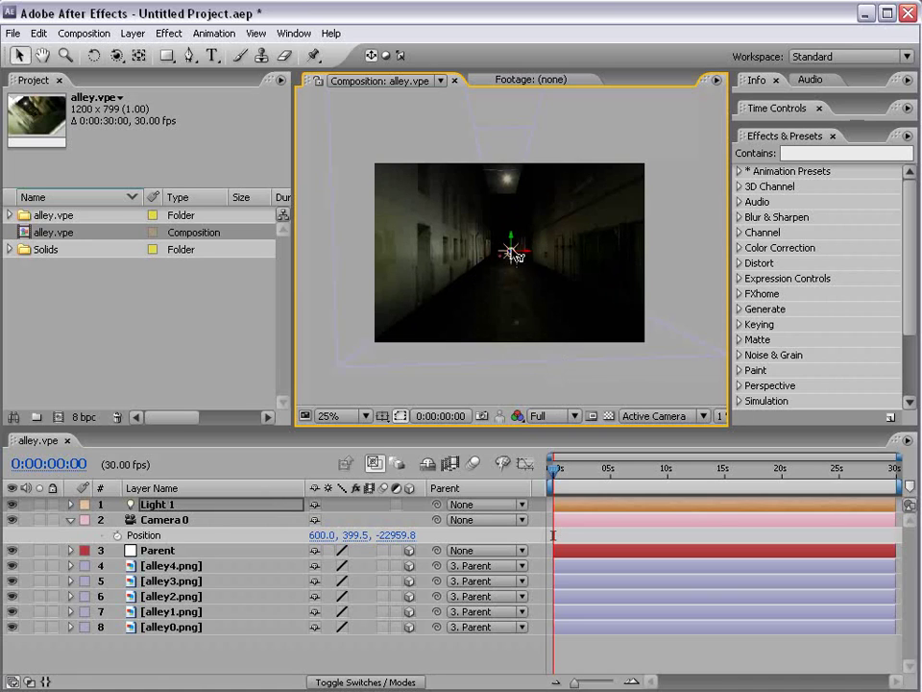
mouse_move(516, 253)
mouse_down()
mouse_move(125, 314)
mouse_move(247, 304)
mouse_move(133, 307)
mouse_move(285, 280)
mouse_up()
key(grave)
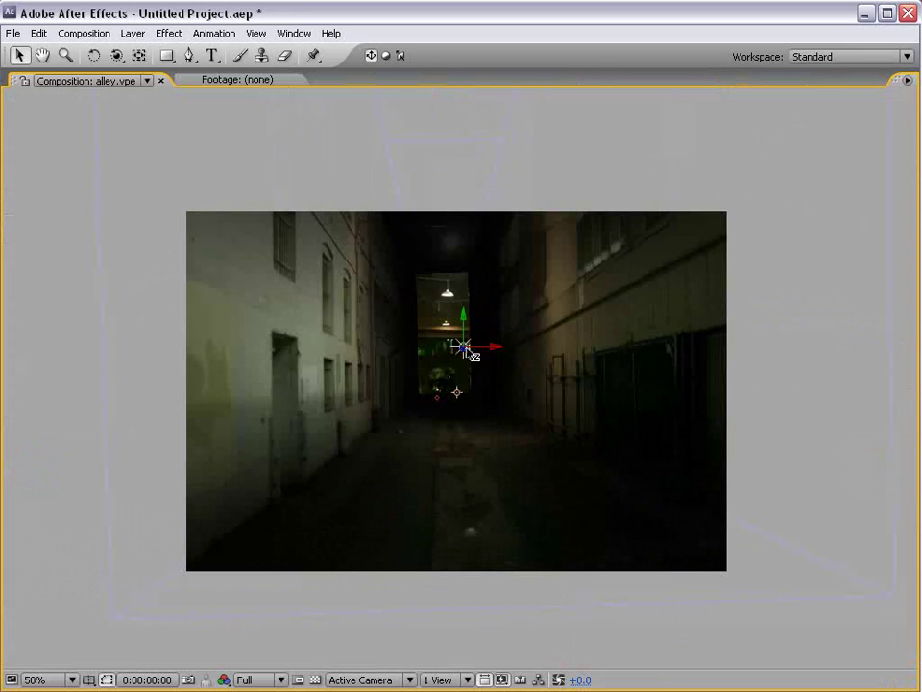
mouse_move(470, 350)
mouse_down()
mouse_move(396, 445)
mouse_move(470, 360)
mouse_up()
key(grave)
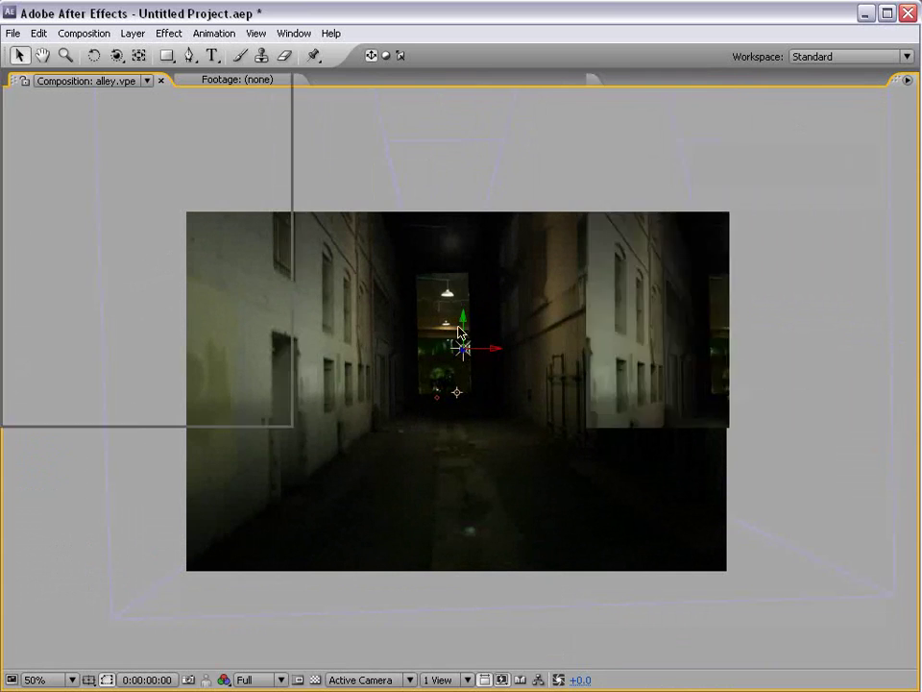
Step: Apply an Exposure effect to alley3.png and set it to -4.00
click(188, 627)
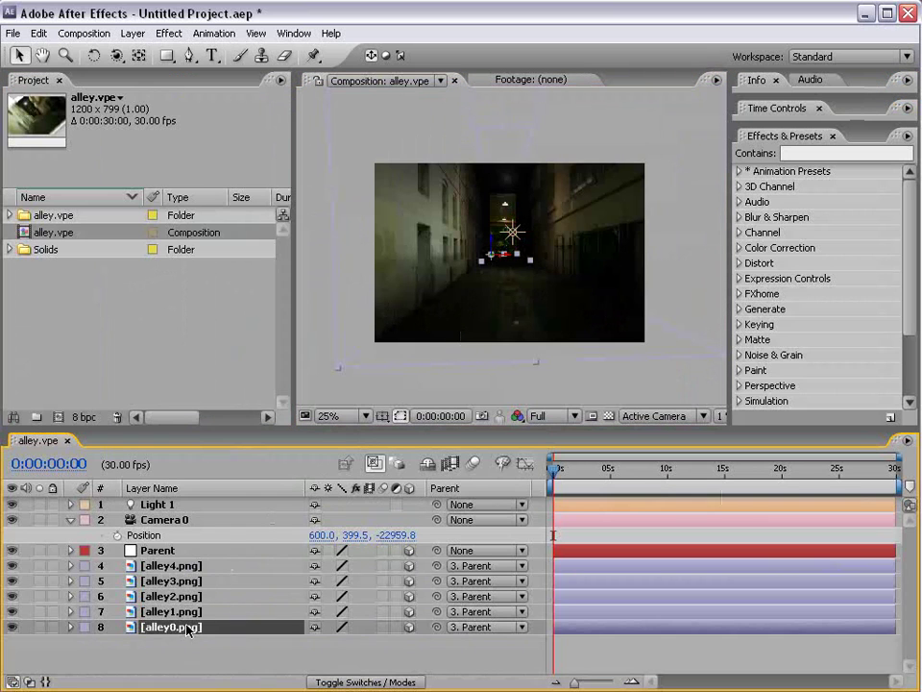
click(189, 612)
click(191, 581)
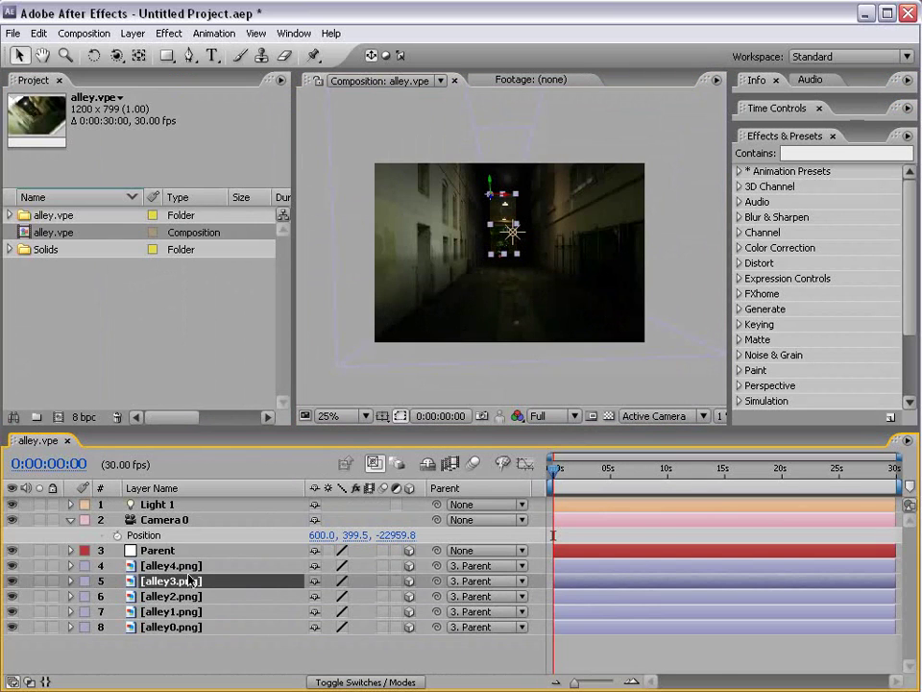
click(168, 32)
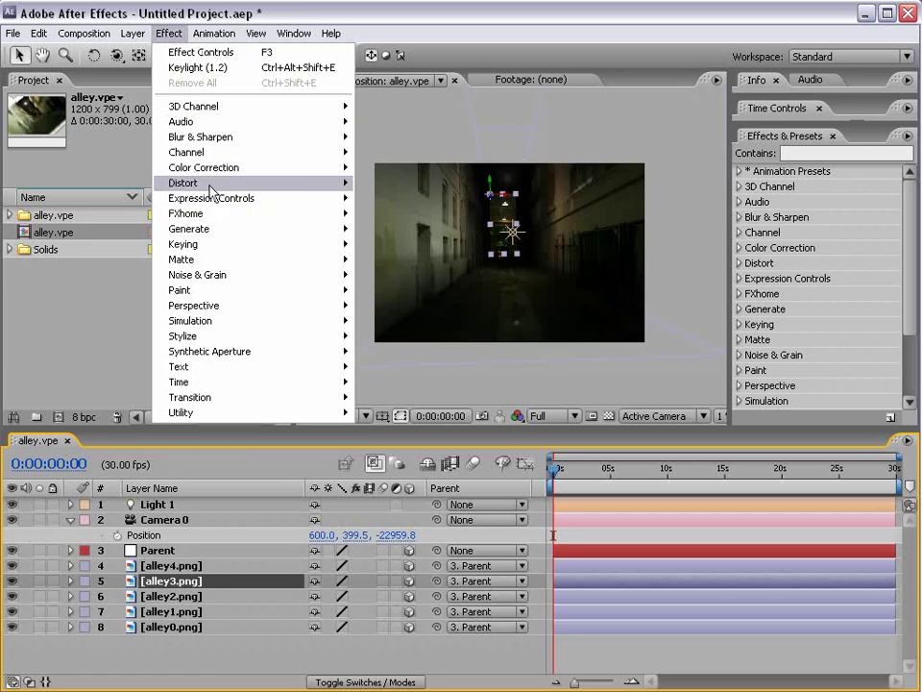
mouse_move(204, 168)
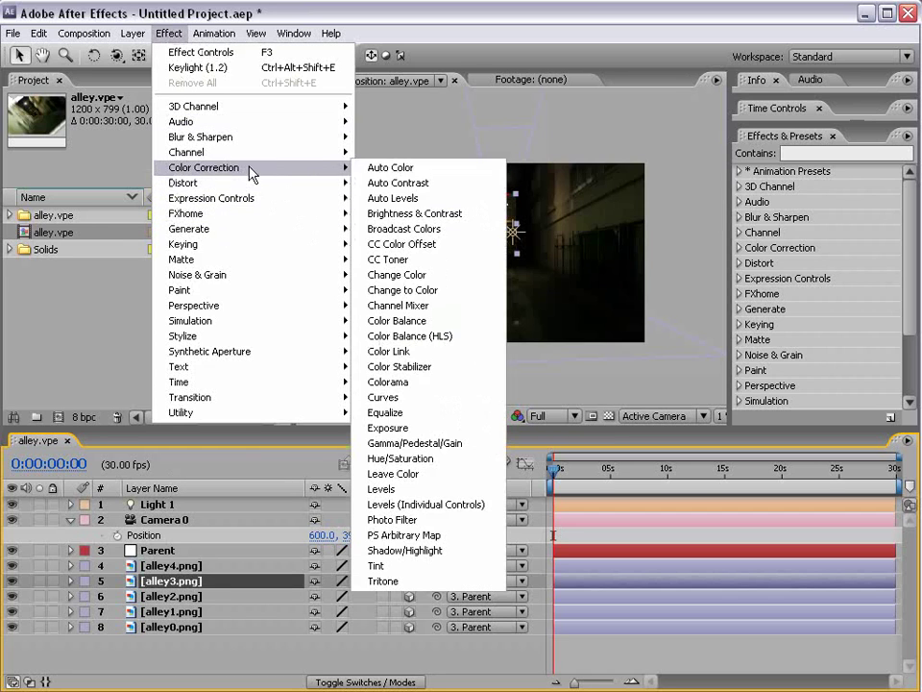
click(388, 428)
scroll(519, 259, up, 1)
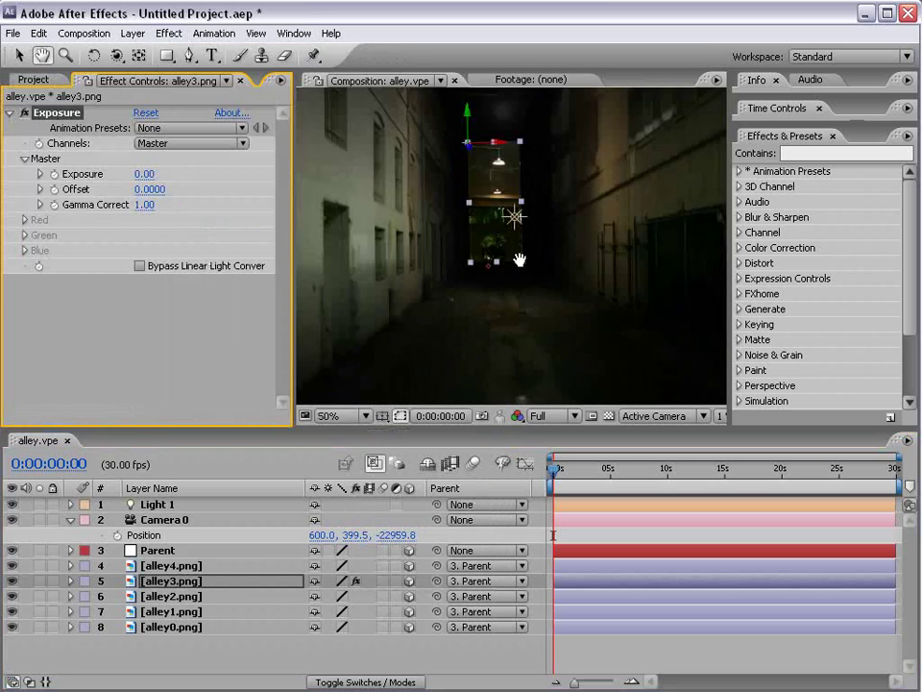
drag(519, 259, 538, 288)
mouse_move(142, 174)
mouse_down()
mouse_move(113, 174)
mouse_move(87, 134)
mouse_up()
click(578, 643)
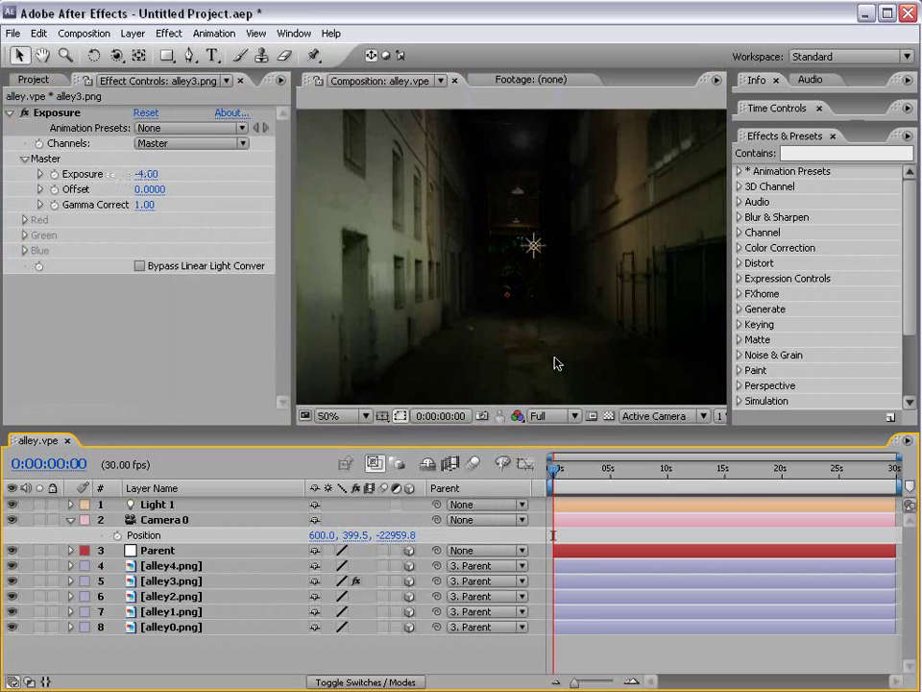
Step: Nudge Light 1's position within the alley
click(533, 245)
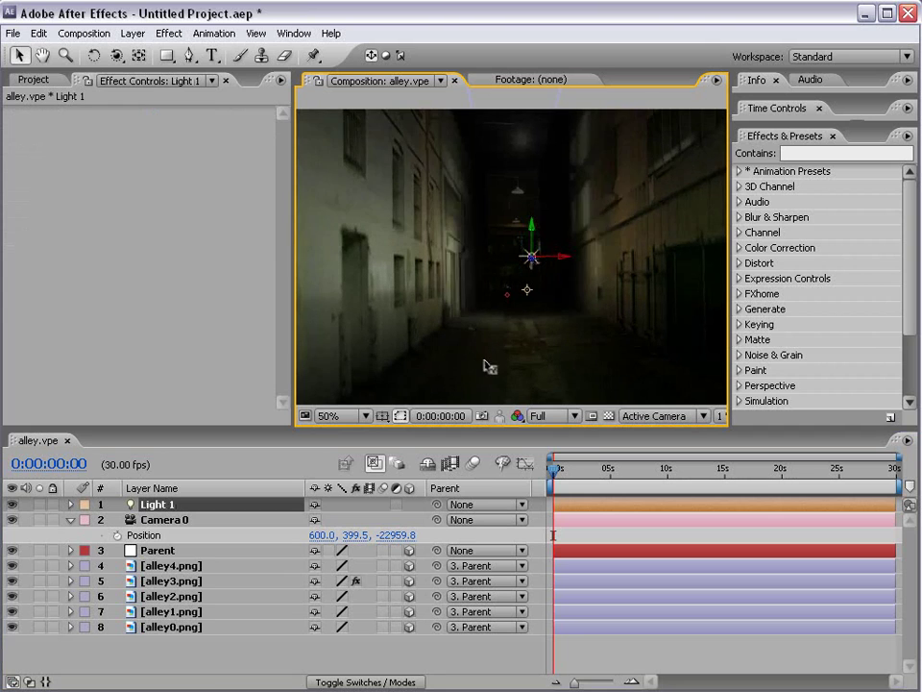
mouse_move(485, 365)
mouse_down()
mouse_move(503, 457)
mouse_move(574, 302)
mouse_move(659, 229)
mouse_move(490, 377)
mouse_up()
scroll(519, 319, down, 2)
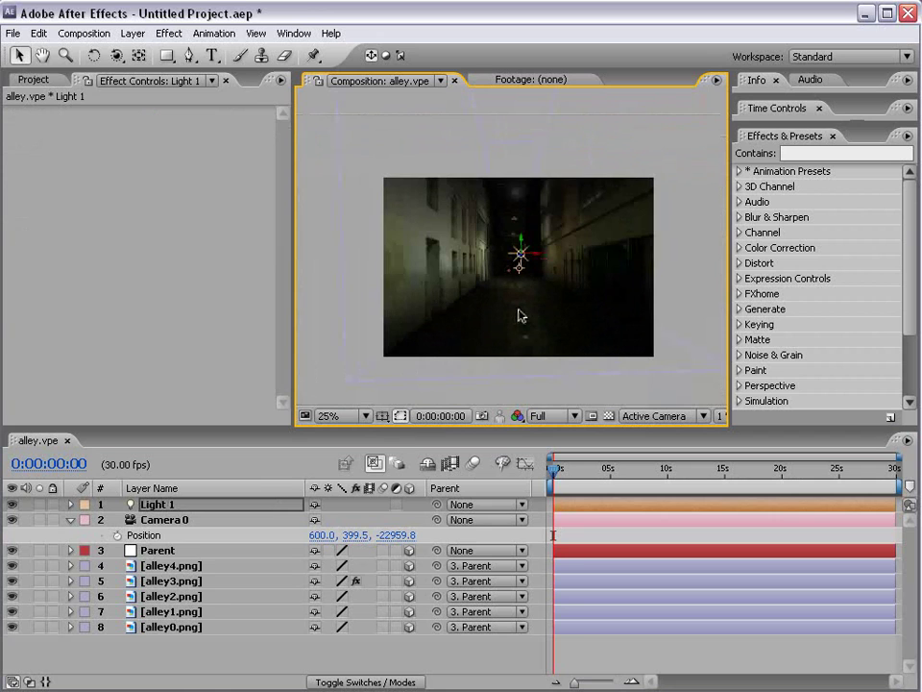
Step: Raise Light 1's Intensity to 175%
key(grave)
key(grave)
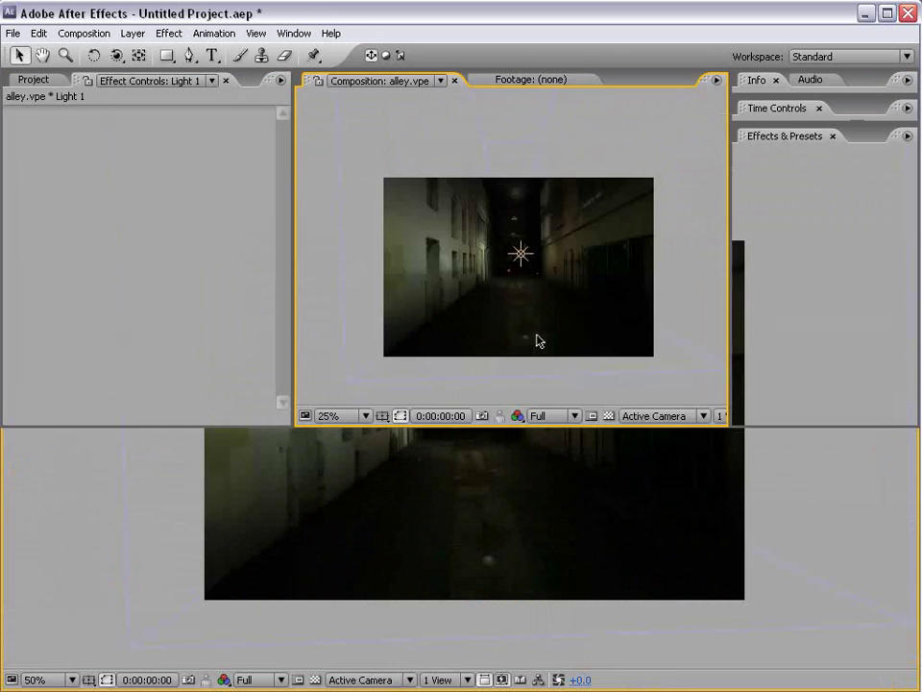
click(159, 504)
key(t)
drag(317, 520, 465, 520)
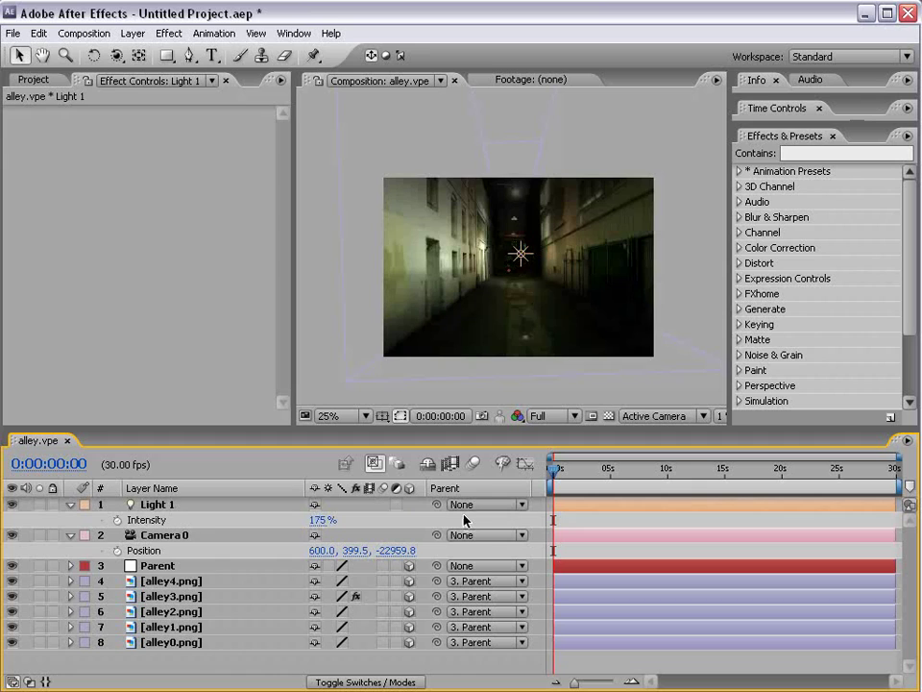
key(grave)
key(grave)
Step: Orbit the camera to check the lighting, then reveal the Parent layer's Position
key(c)
mouse_move(520, 256)
mouse_down()
mouse_move(573, 267)
mouse_move(685, 265)
mouse_move(587, 288)
mouse_move(597, 269)
mouse_move(571, 305)
mouse_up()
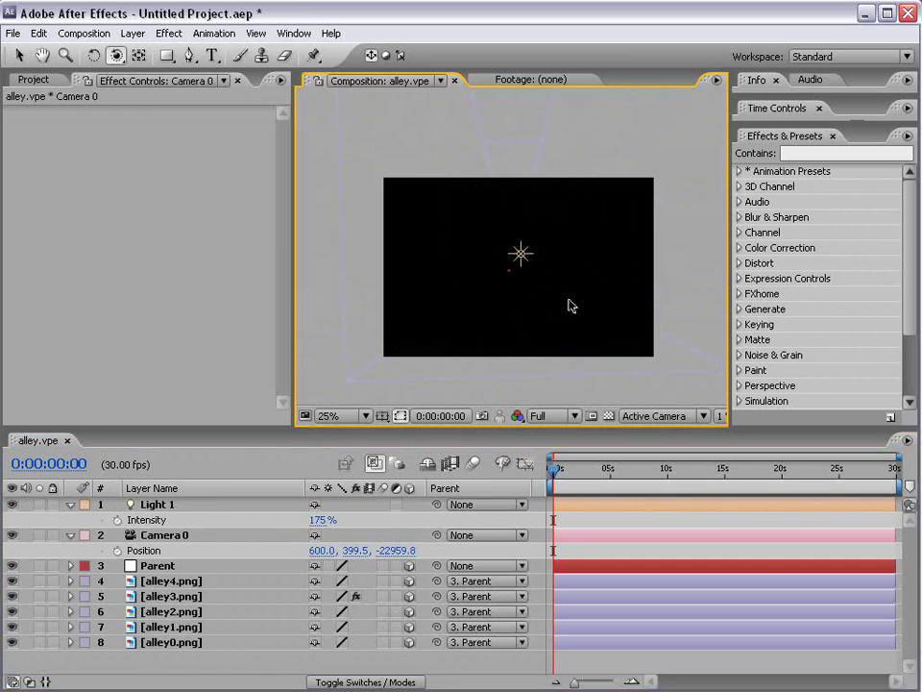
click(171, 573)
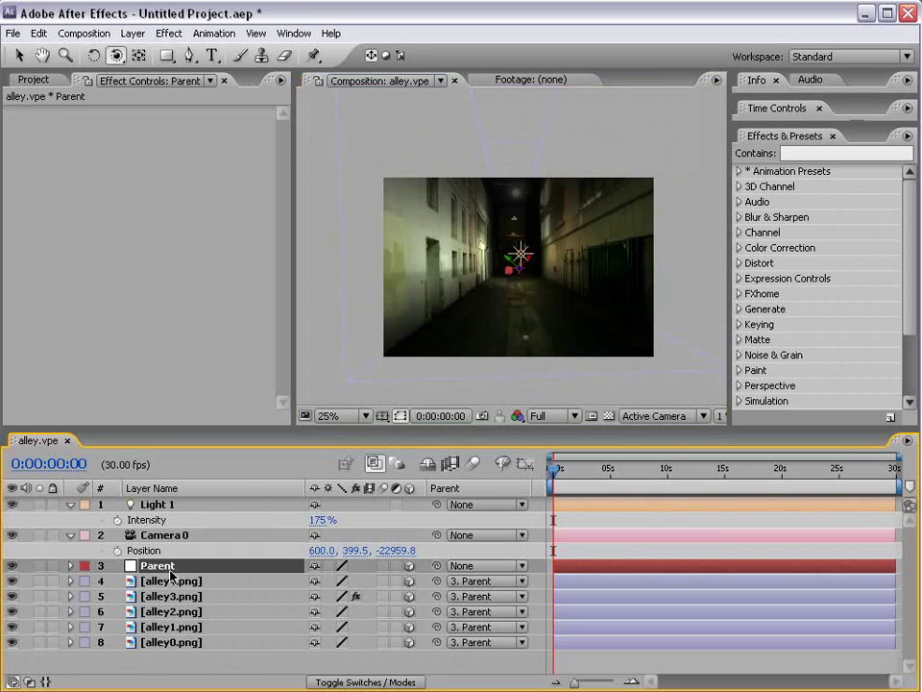
key(p)
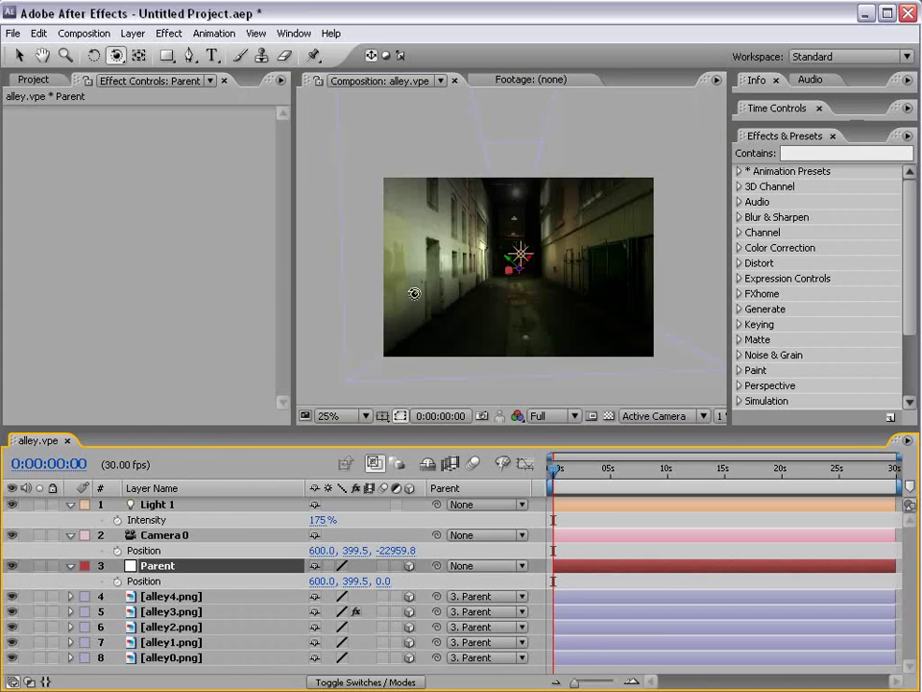
key(grave)
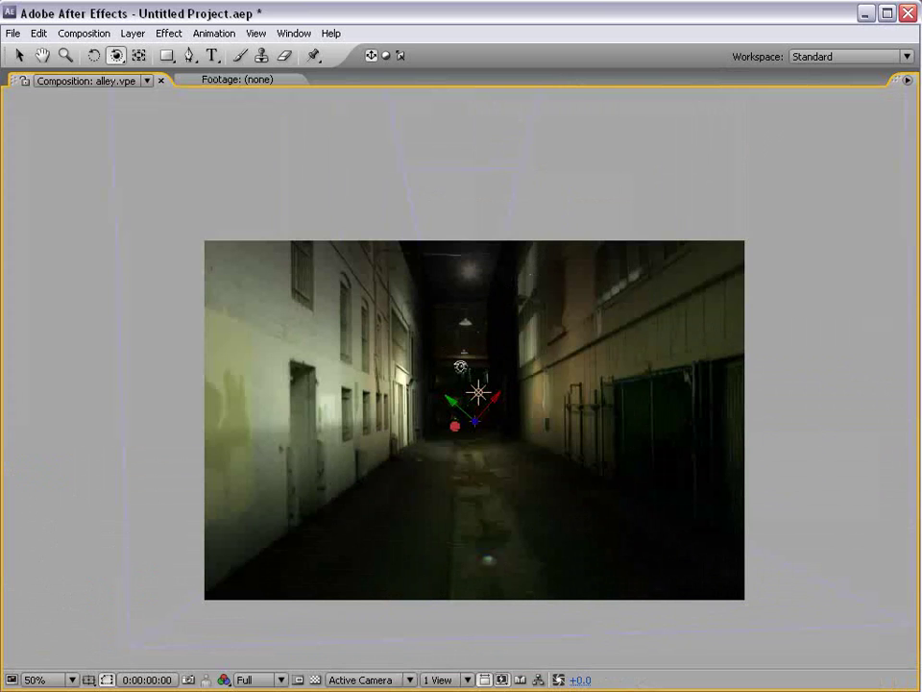
key(grave)
key(grave)
key(grave)
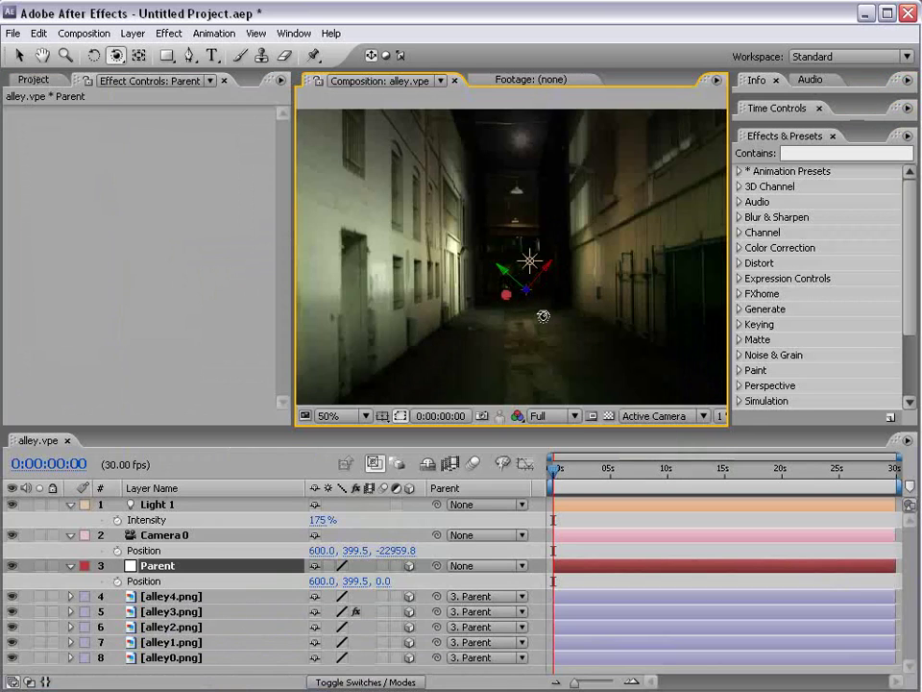
Step: Scrub Light 1's Intensity up to about 213%, then settle it at 174%
key(comma)
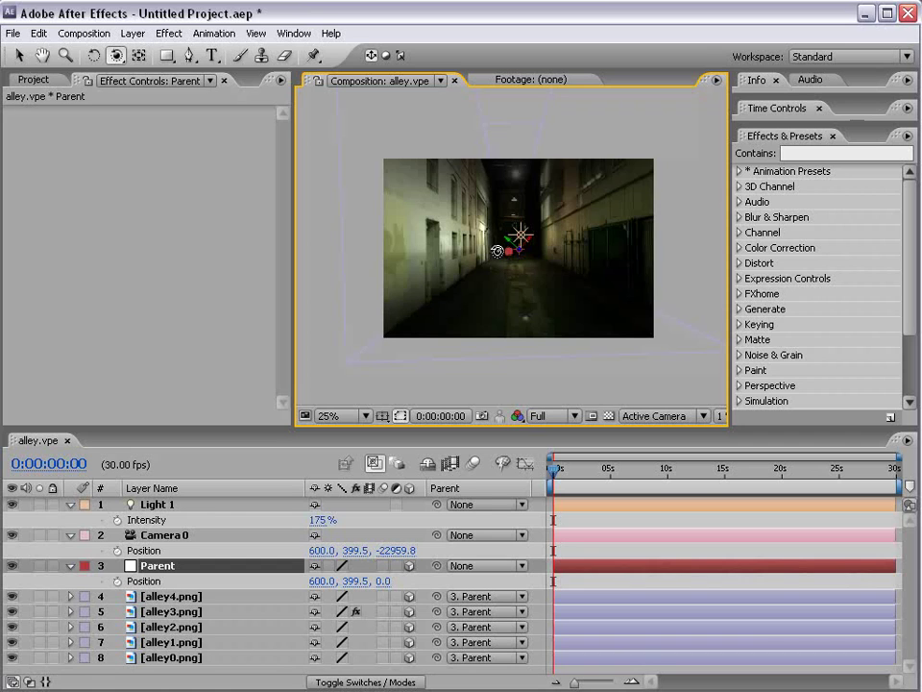
scroll(515, 344, up, 2)
key(v)
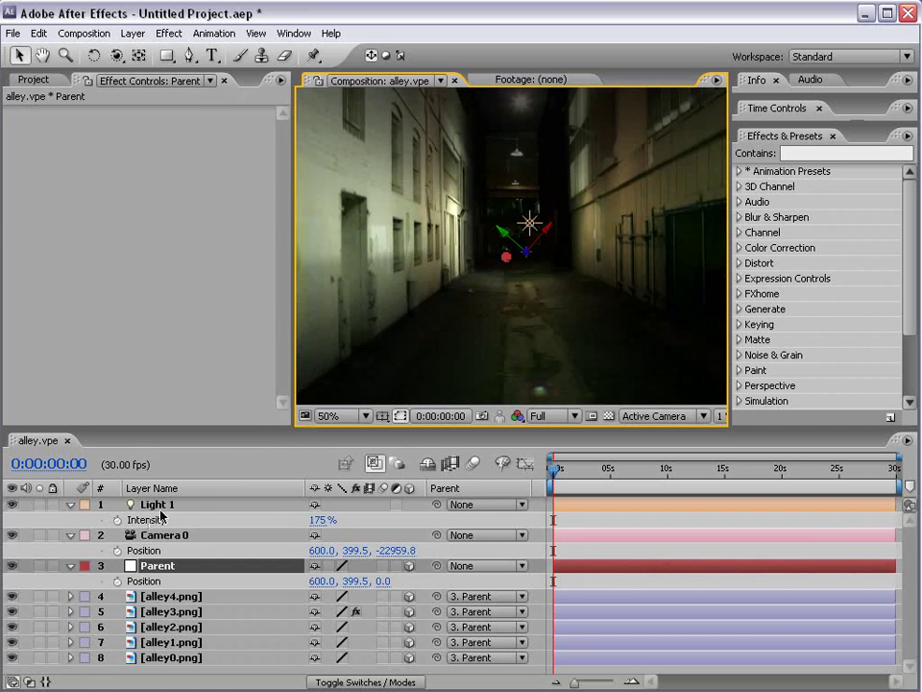
click(154, 518)
mouse_move(321, 520)
mouse_down()
mouse_move(356, 512)
mouse_move(241, 524)
mouse_up()
scroll(430, 362, down, 2)
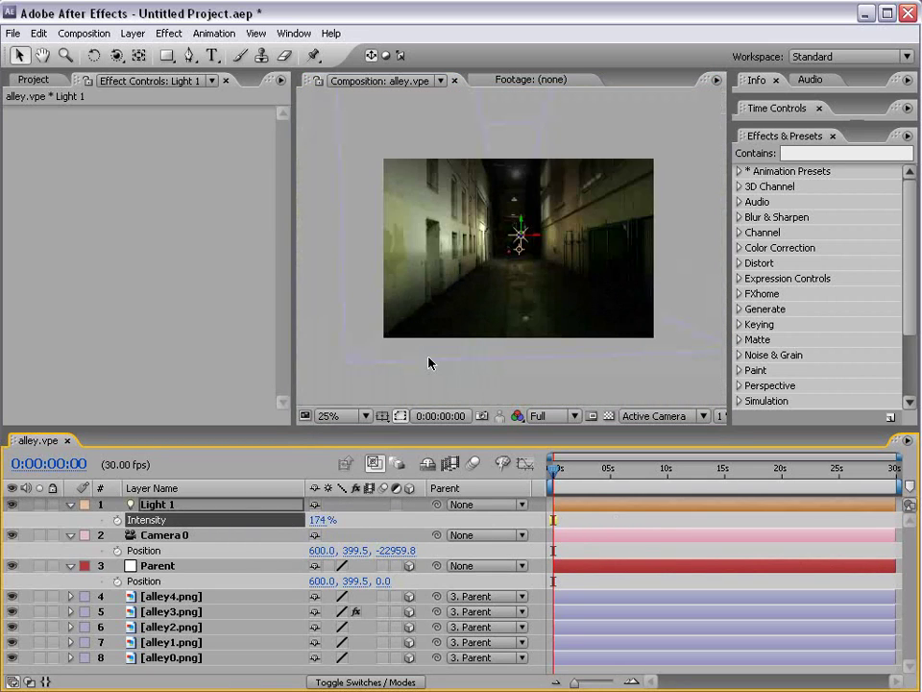